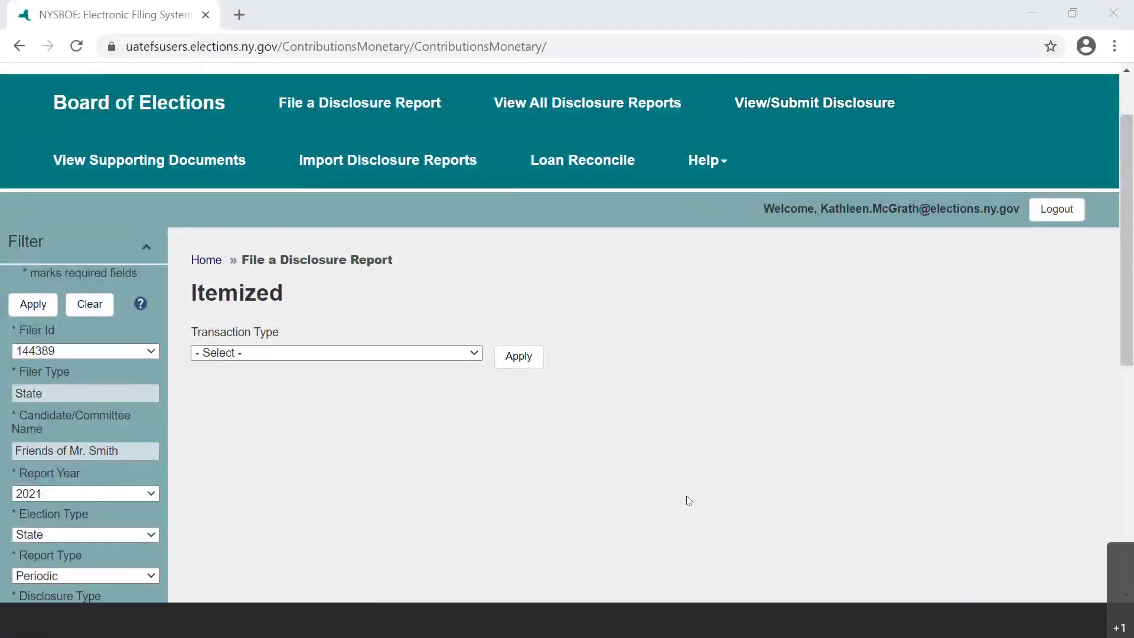
# Step: Switch the July Periodic report's transaction list to Expenditures/ Payments and apply it
pyautogui.scroll(2, 687, 500)
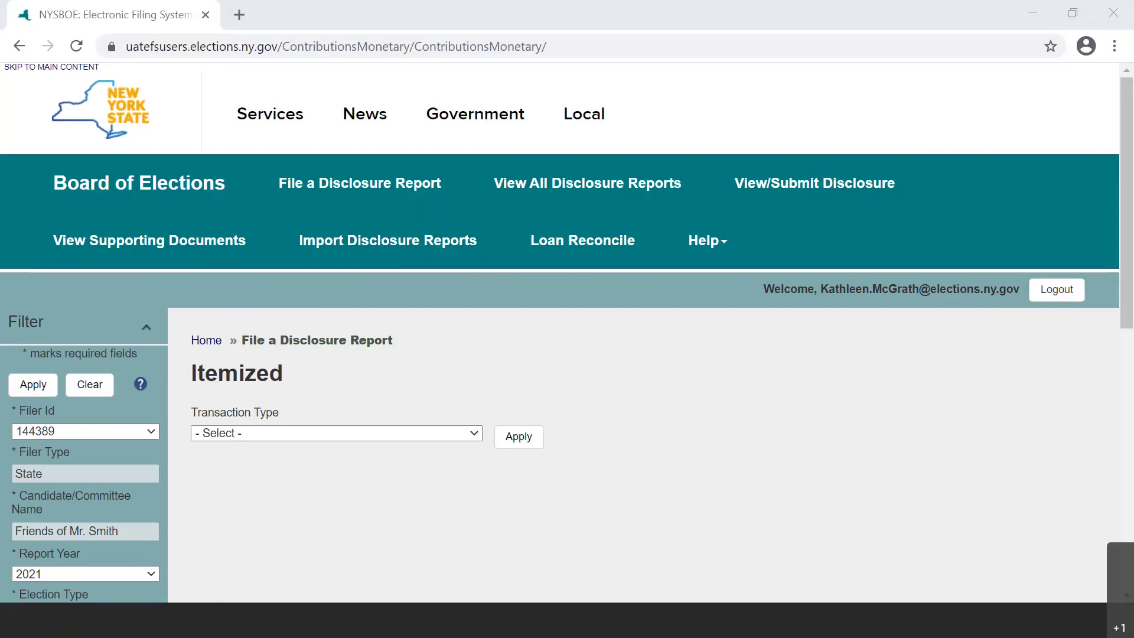
pyautogui.click(476, 434)
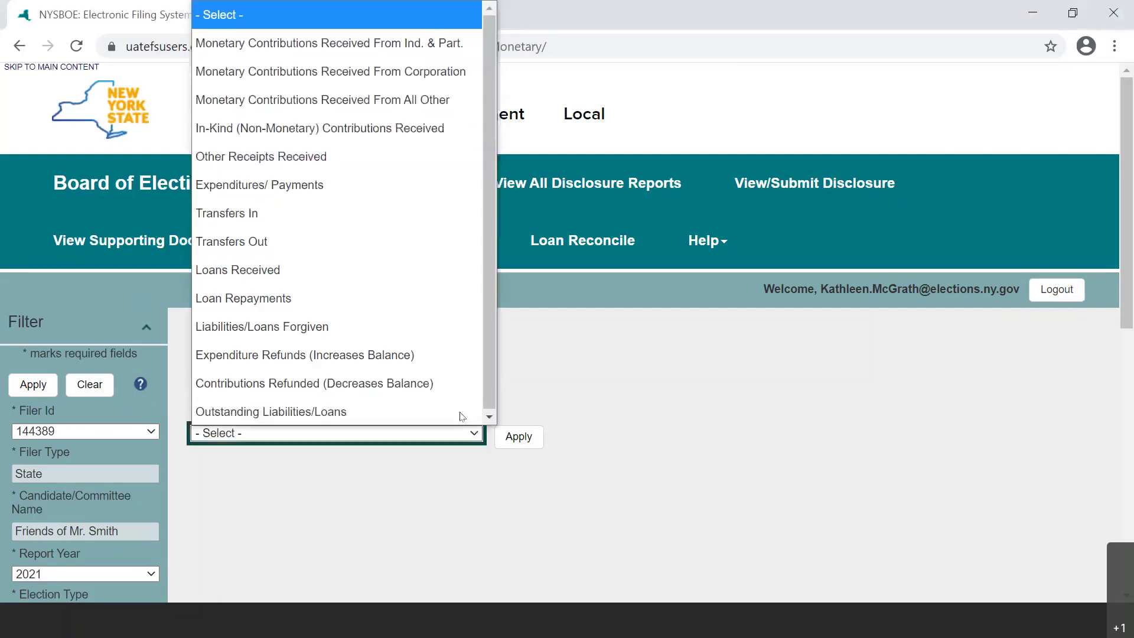
pyautogui.click(334, 187)
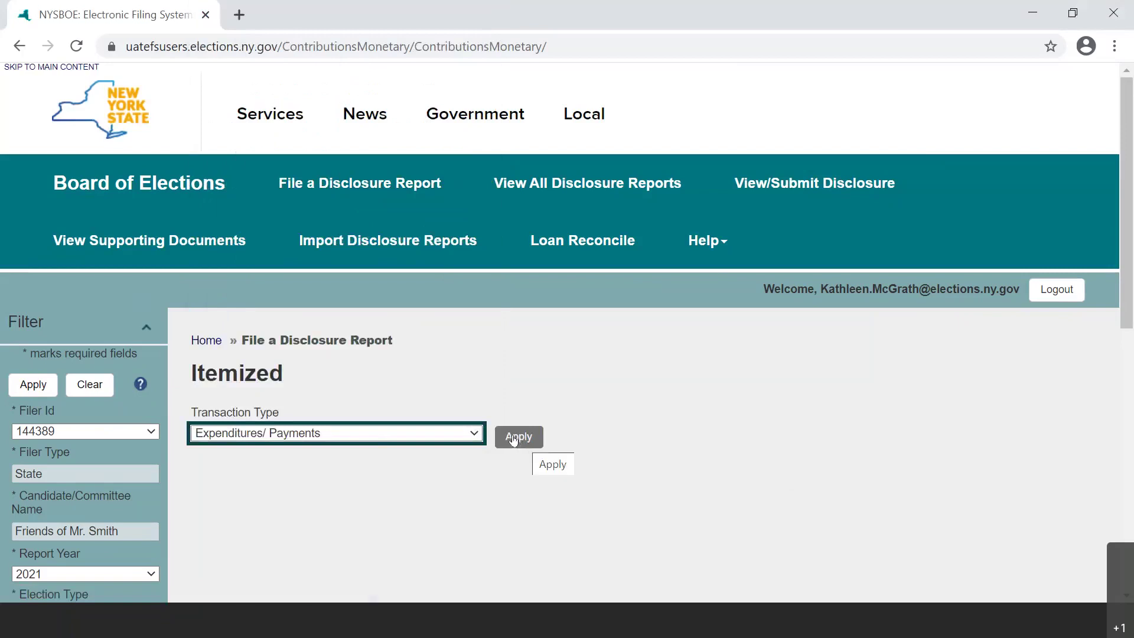
pyautogui.click(513, 440)
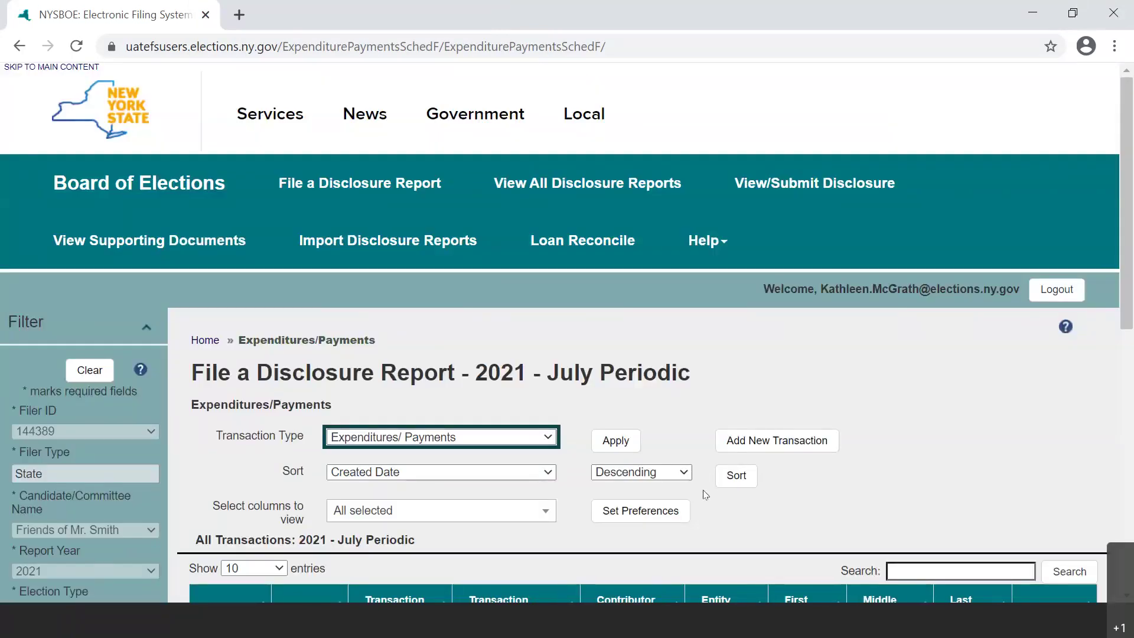
pyautogui.click(551, 475)
pyautogui.click(551, 475)
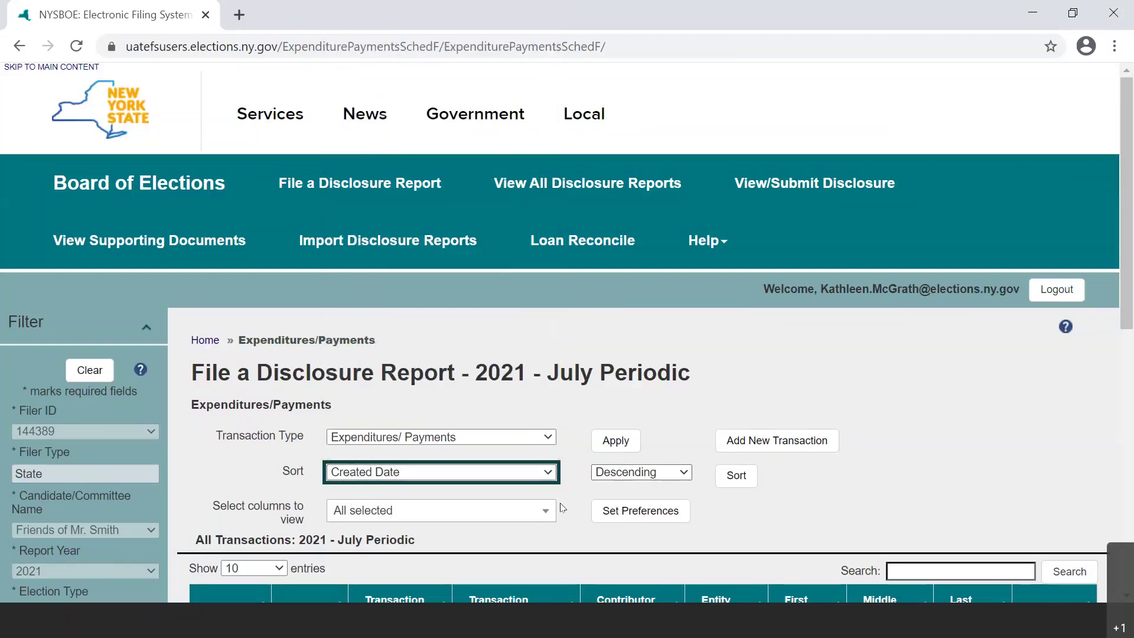
pyautogui.click(547, 519)
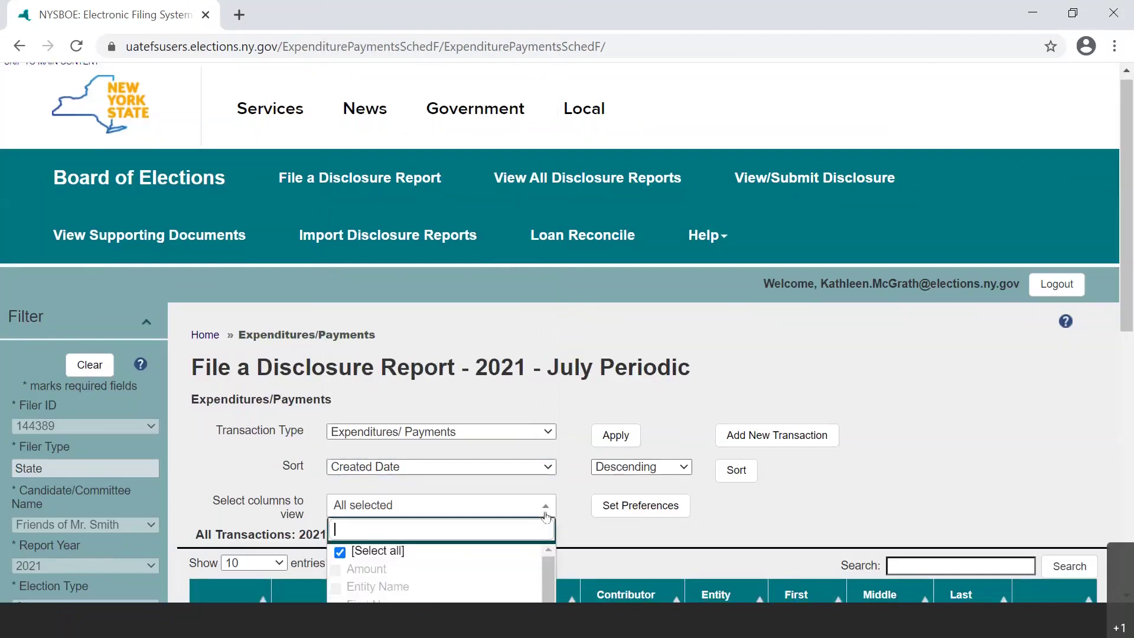
pyautogui.scroll(-2, 547, 513)
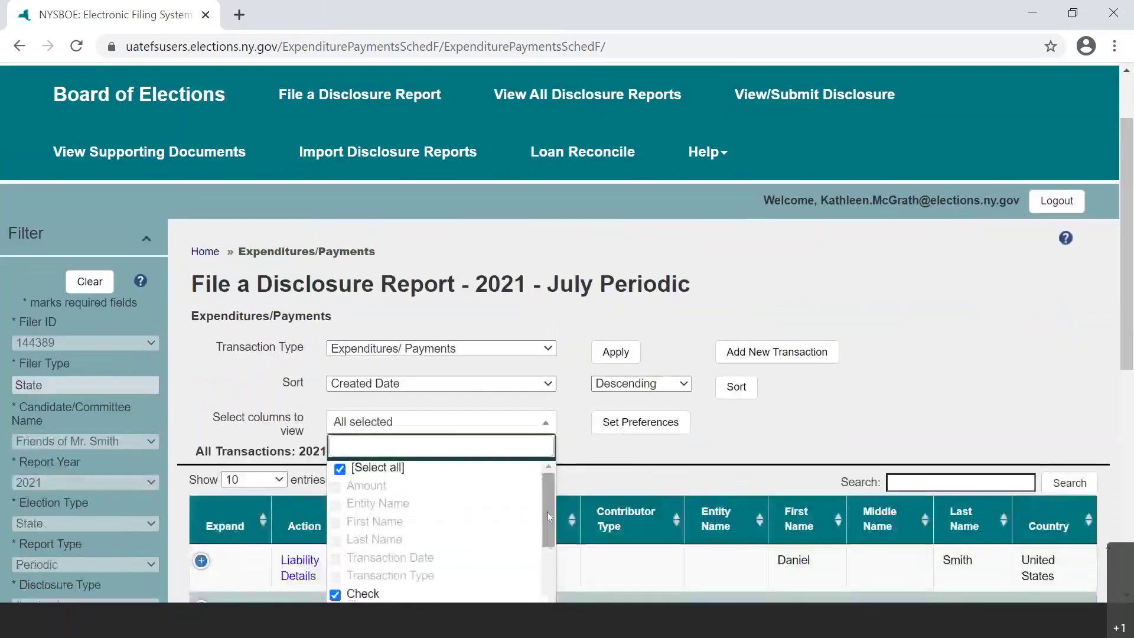
pyautogui.click(547, 425)
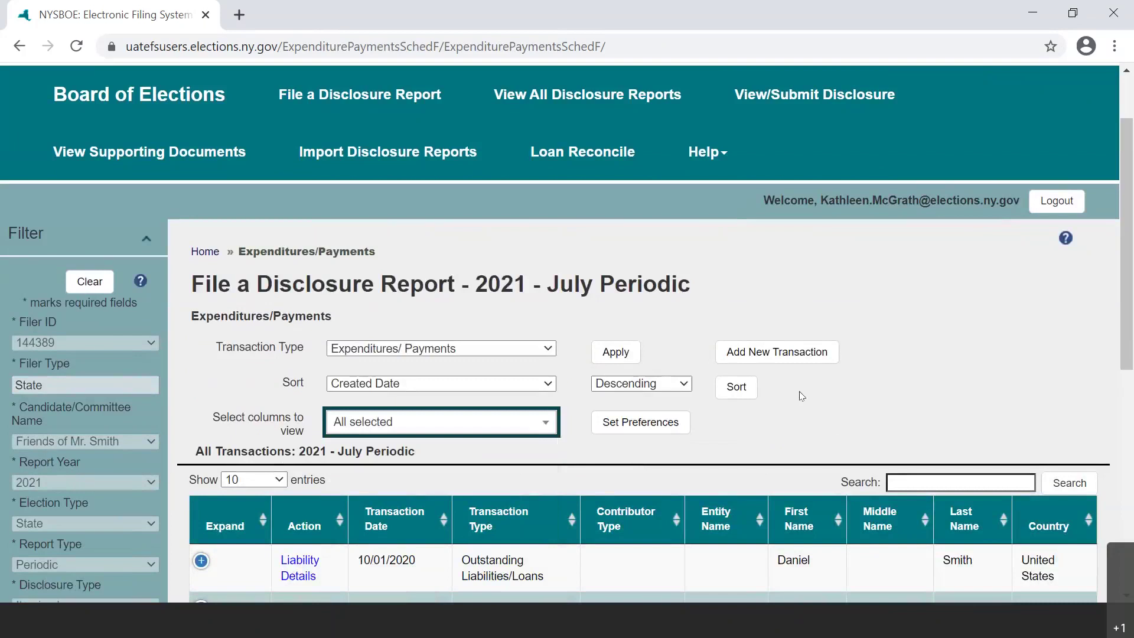
# Step: Add a new transaction with Is Transaction Itemized? kept at Yes
pyautogui.click(797, 362)
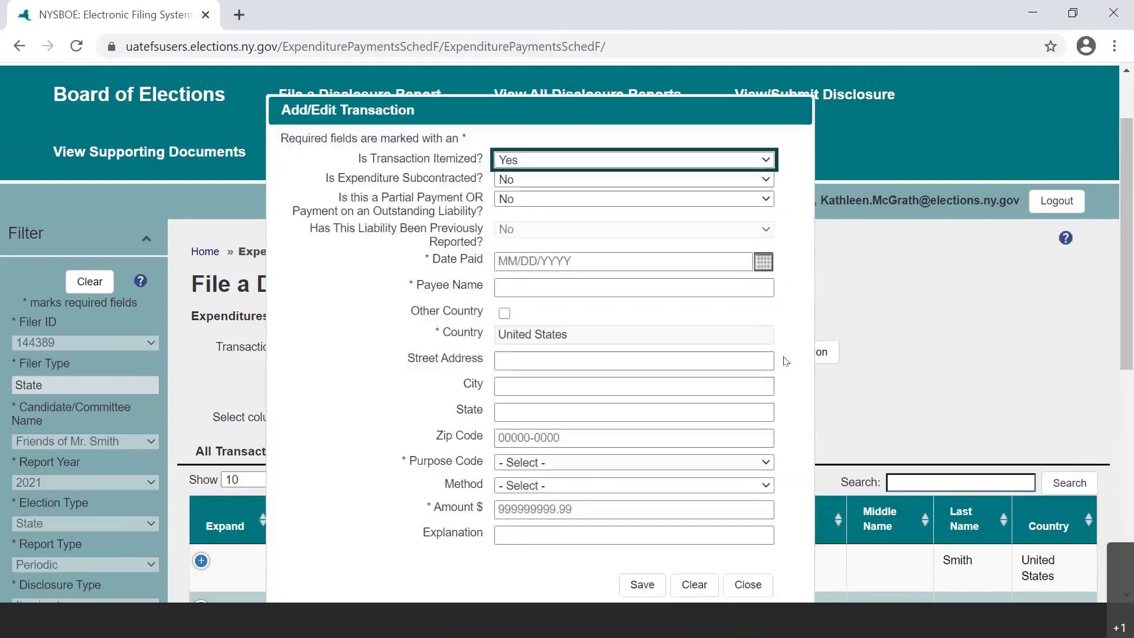
pyautogui.click(771, 161)
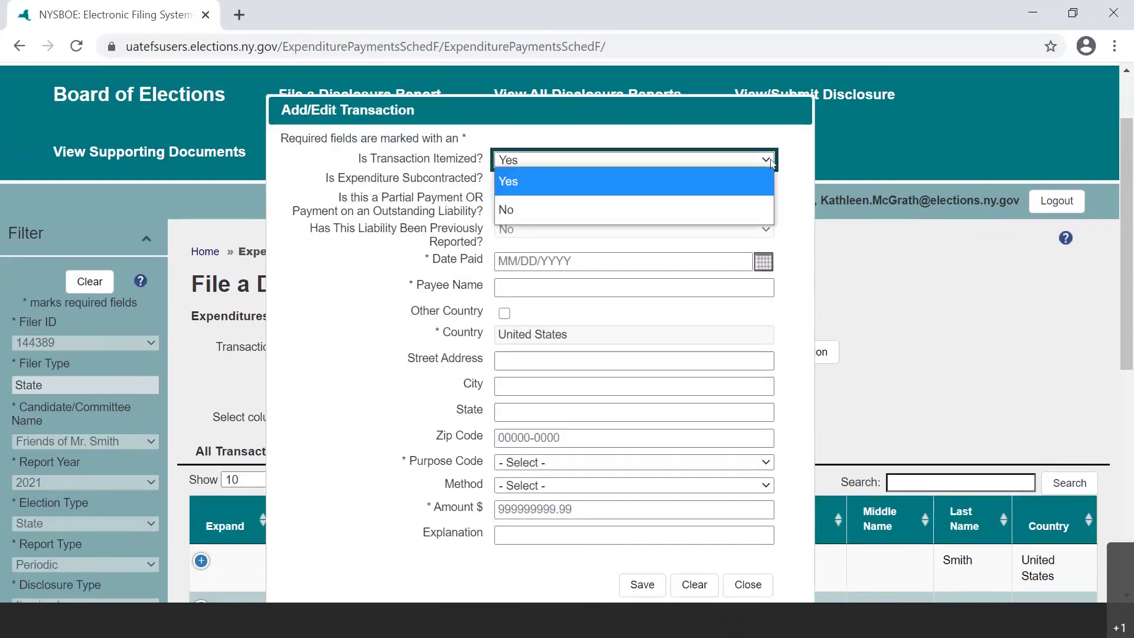
pyautogui.click(761, 180)
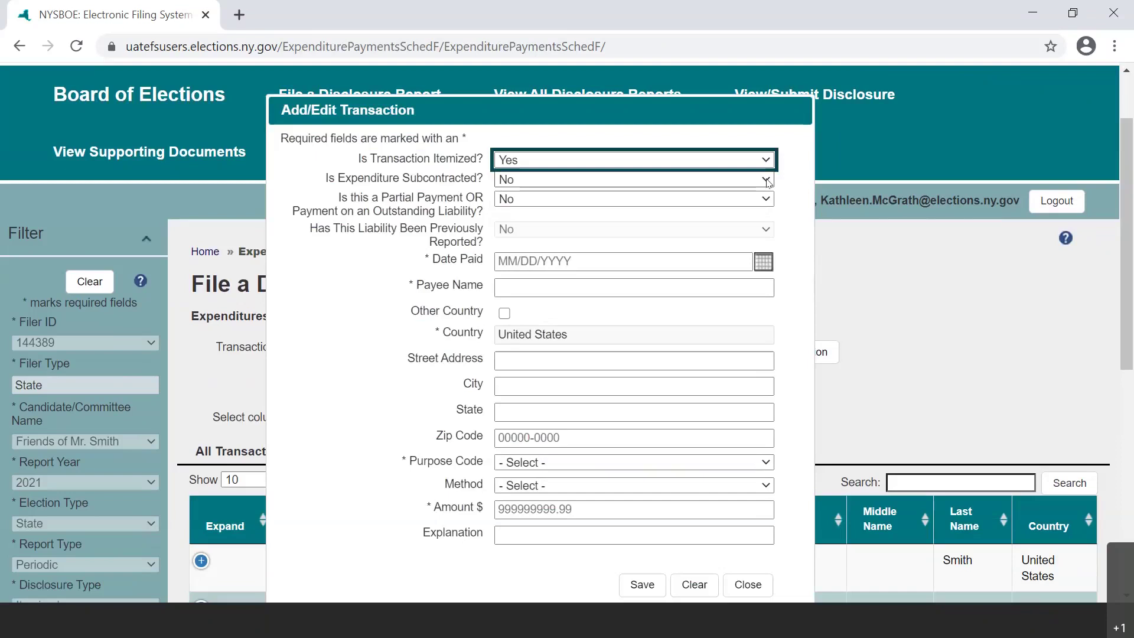
pyautogui.click(766, 180)
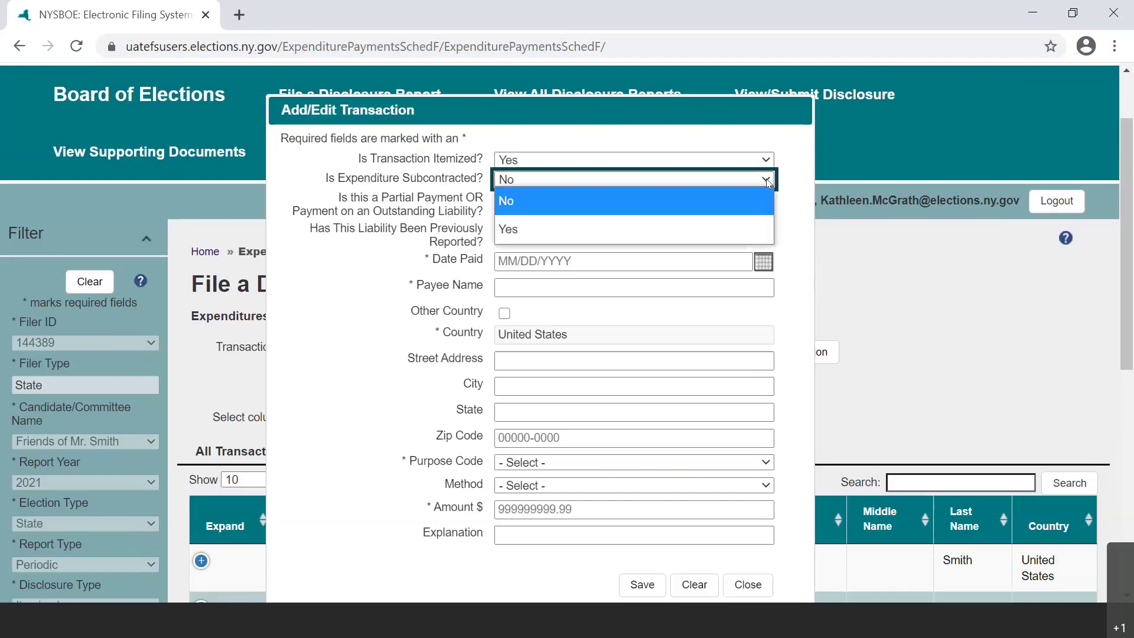
pyautogui.click(767, 180)
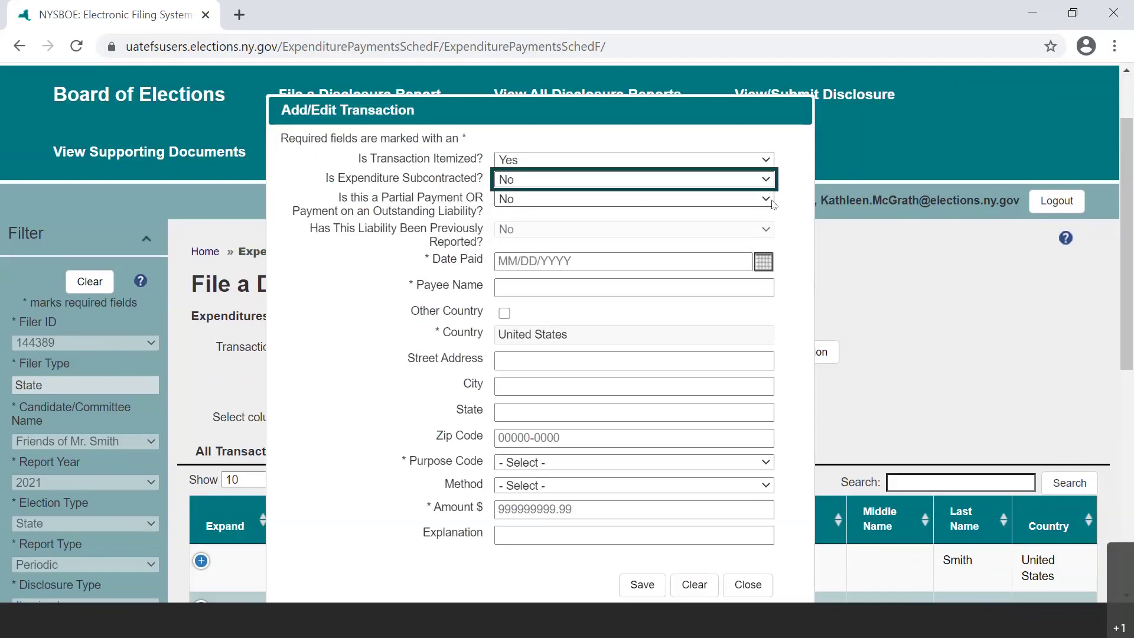
pyautogui.click(767, 201)
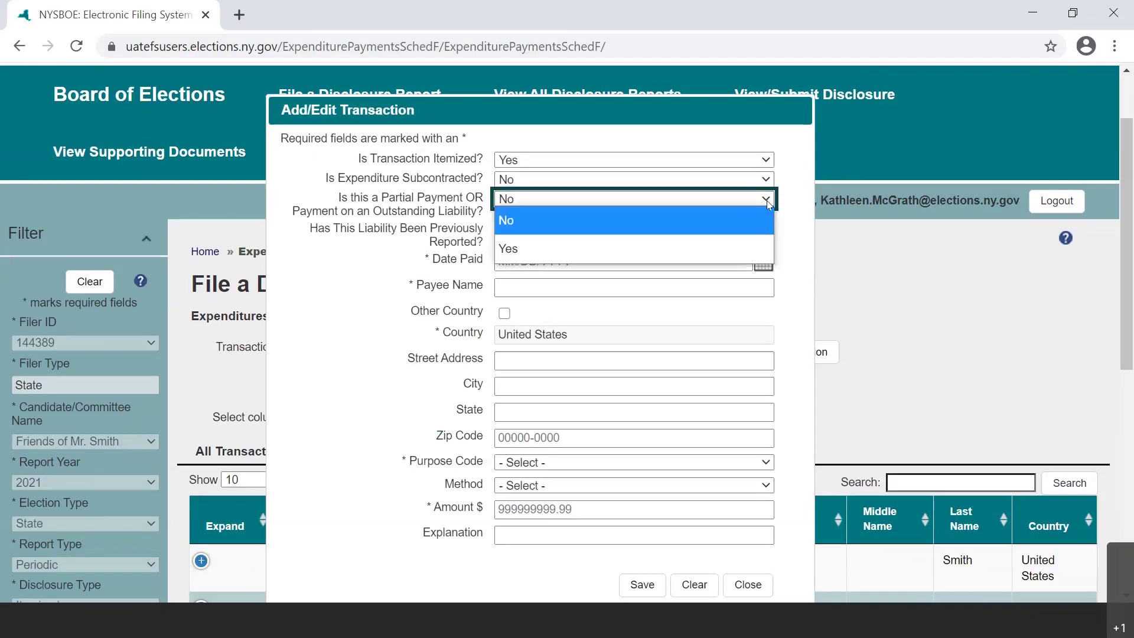
pyautogui.click(767, 201)
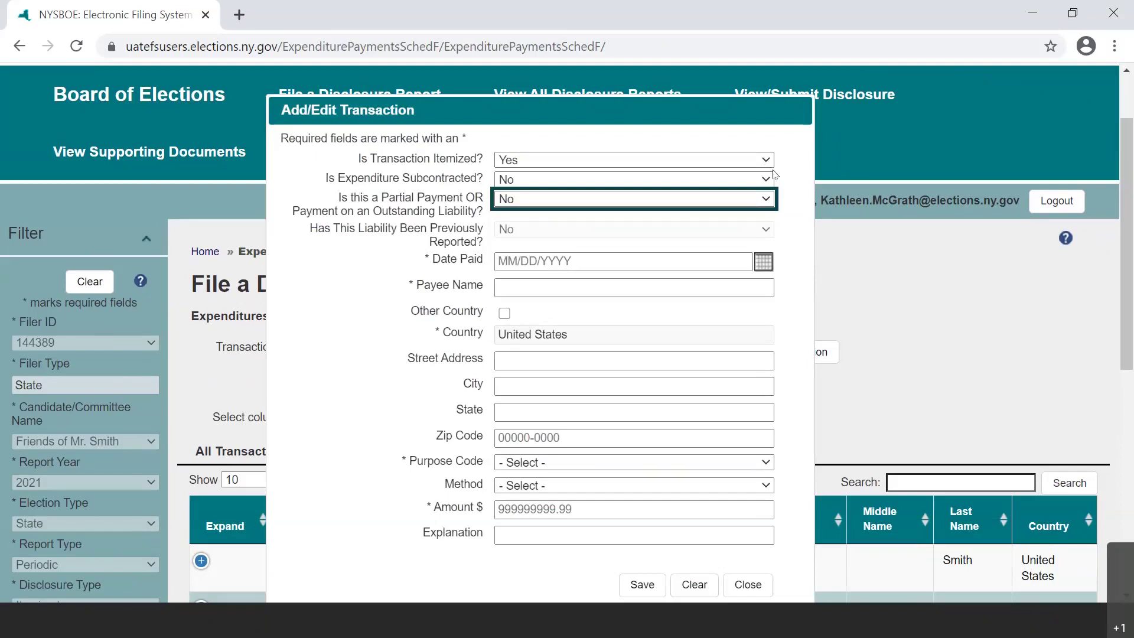
pyautogui.press('Tab')
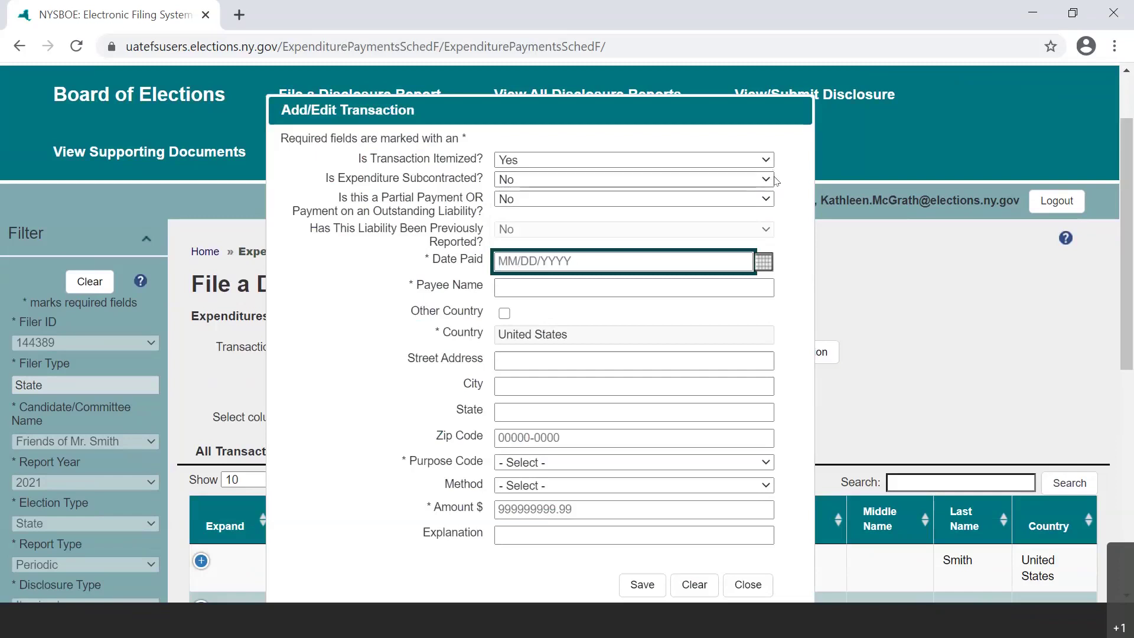
# Step: Enter Date Paid 03/01/2021 and pick the saved payee suggested for 'Th' to fill the address
pyautogui.write('03/01/2021')
pyautogui.press('Tab')
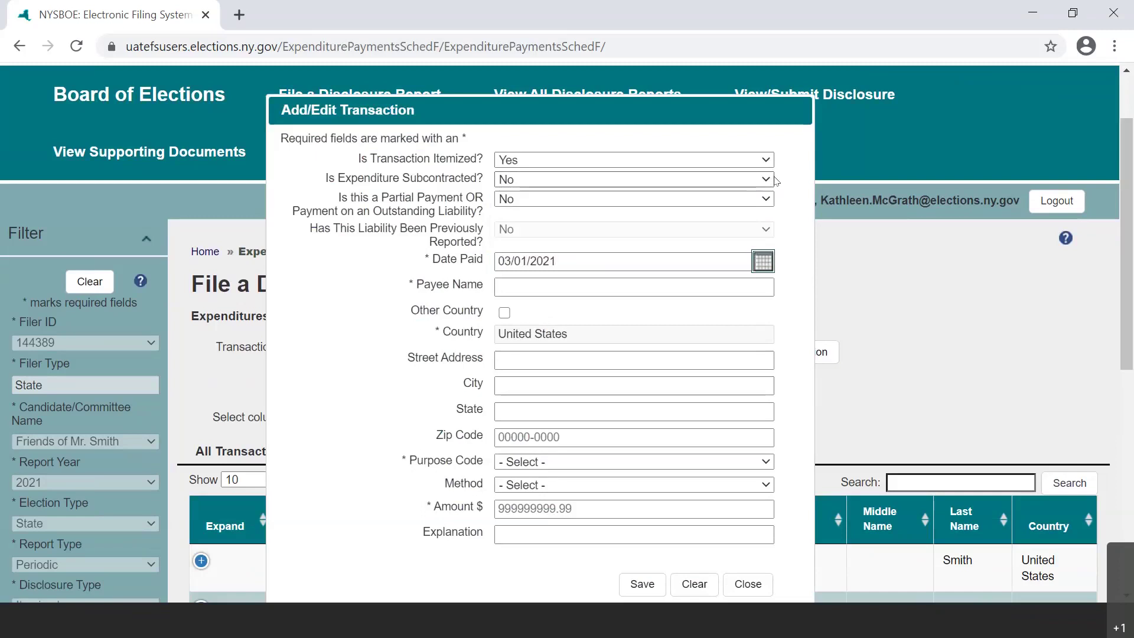
pyautogui.press('Tab')
pyautogui.write('Th')
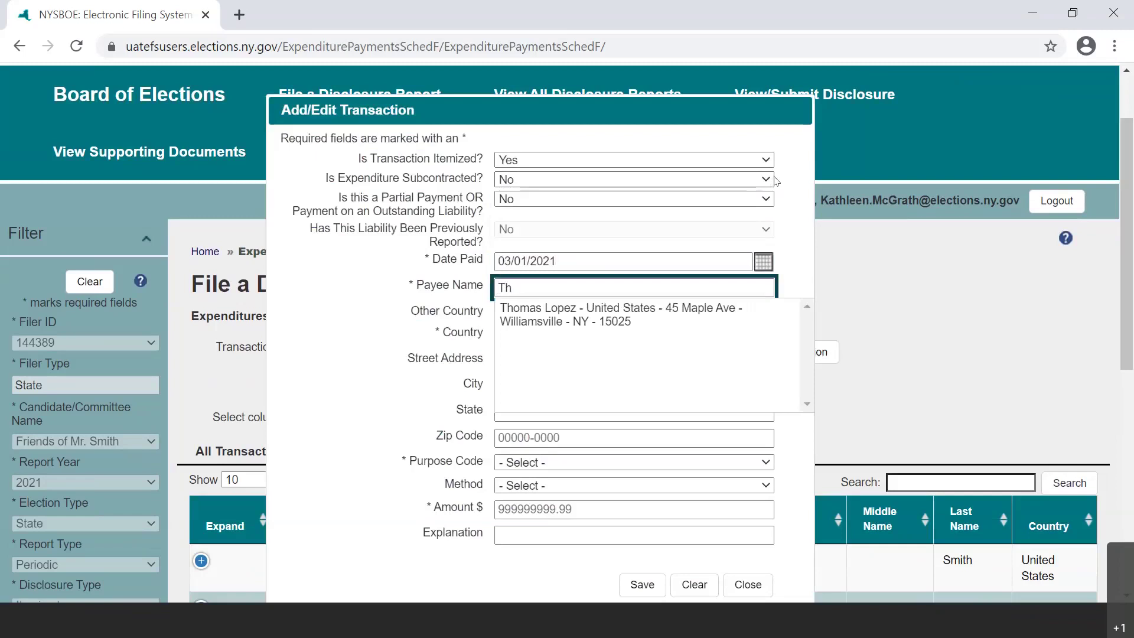
pyautogui.press('Down')
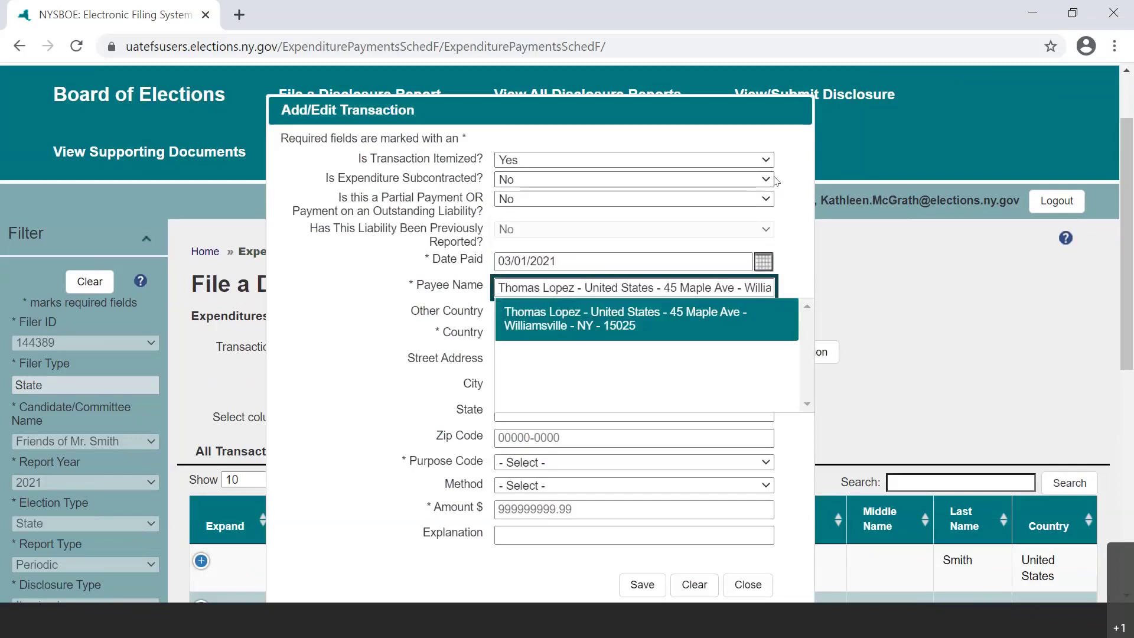
pyautogui.press('Return')
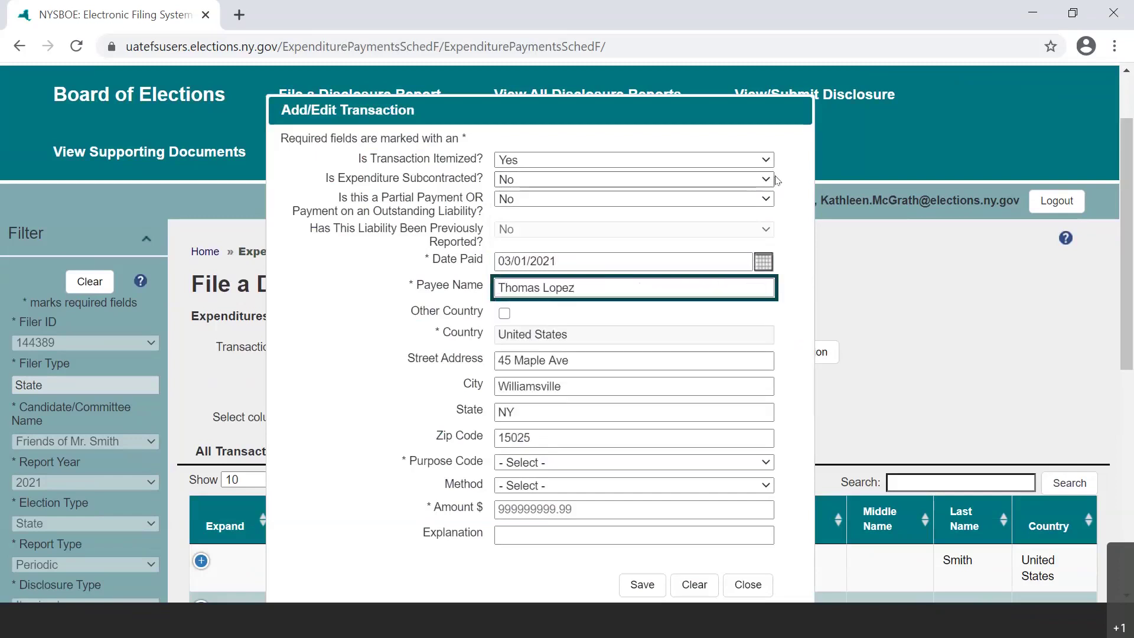
# Step: Set the purpose code to Reimbursement and the payment method to Check
pyautogui.click(771, 465)
pyautogui.scroll(-7, 721, 413)
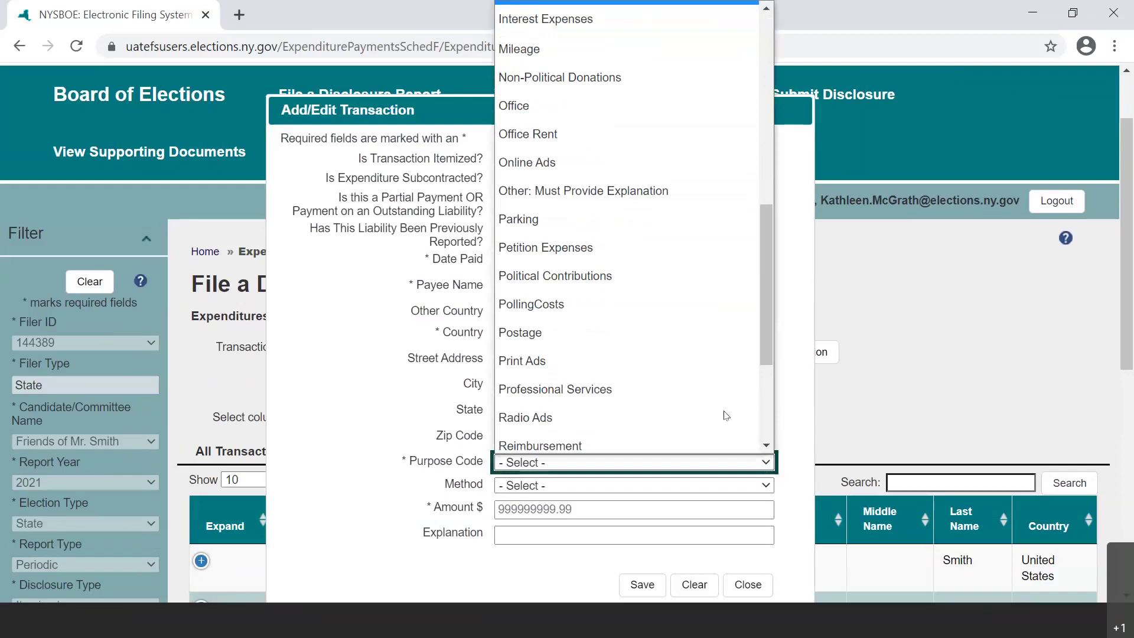
pyautogui.scroll(-3, 620, 379)
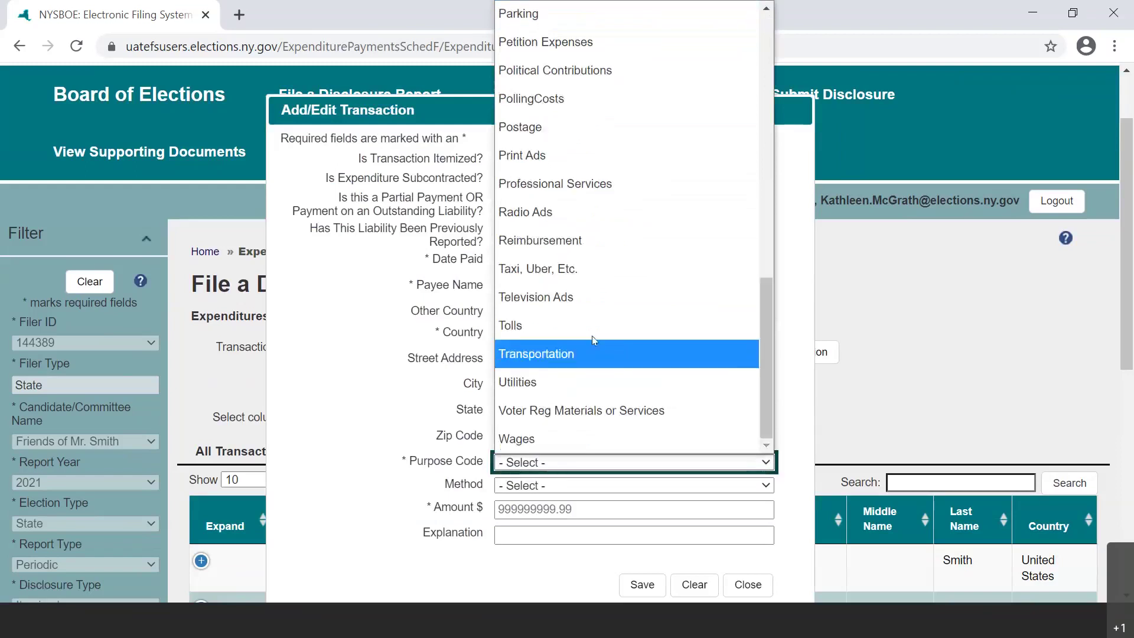
pyautogui.click(578, 238)
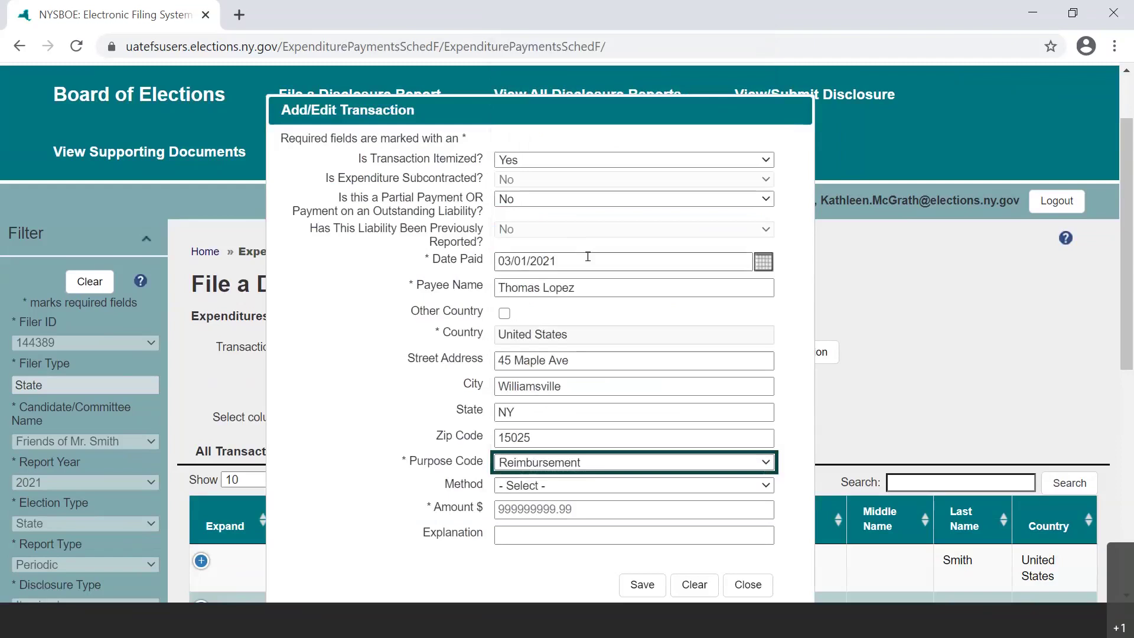
pyautogui.click(760, 489)
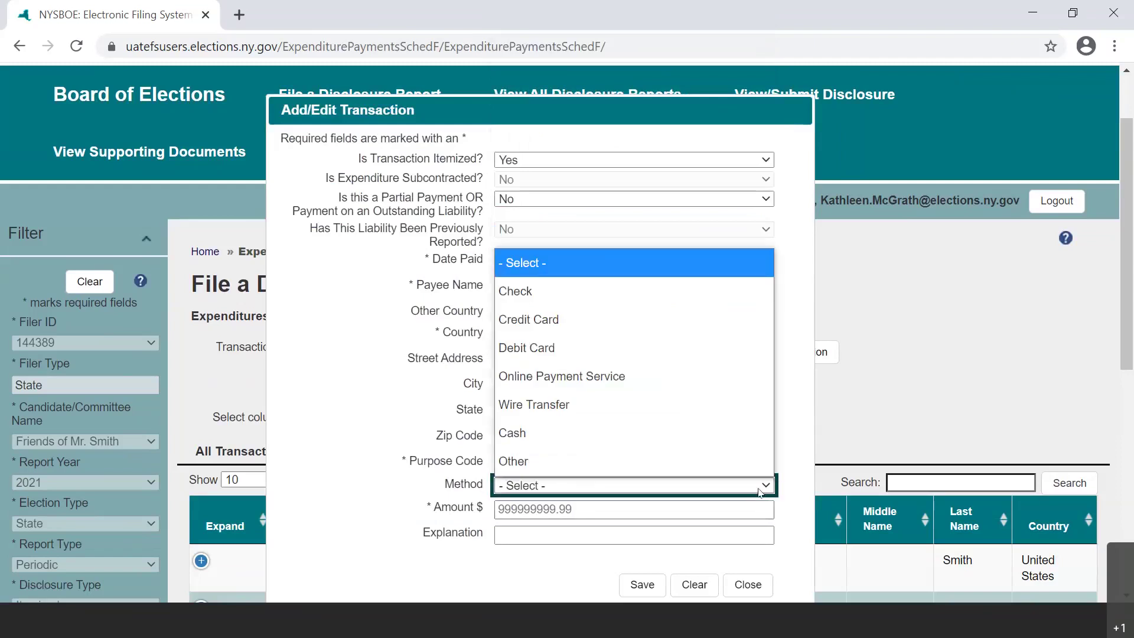
pyautogui.click(661, 293)
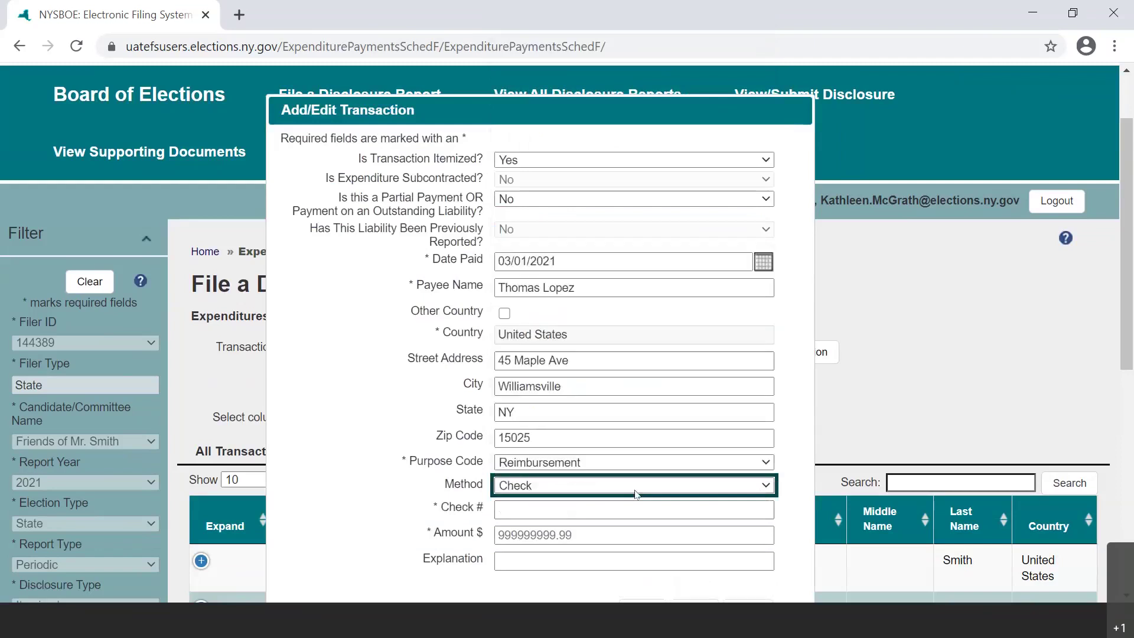
# Step: Enter check number 315 and amount 617.87, then save the payment
pyautogui.click(608, 510)
pyautogui.write('315')
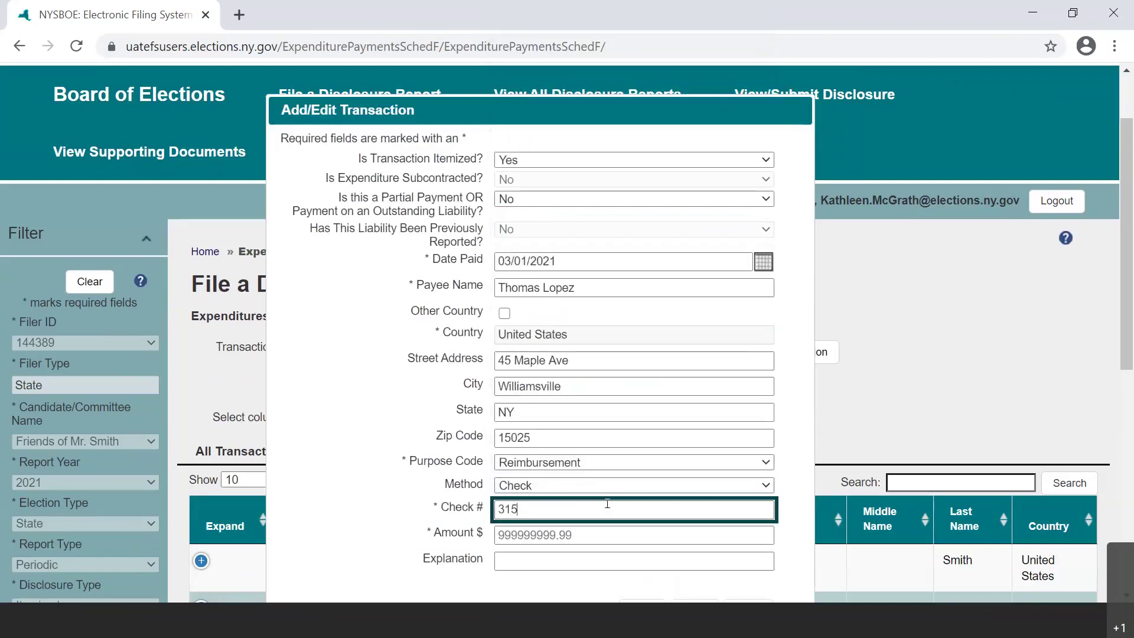
pyautogui.press('Tab')
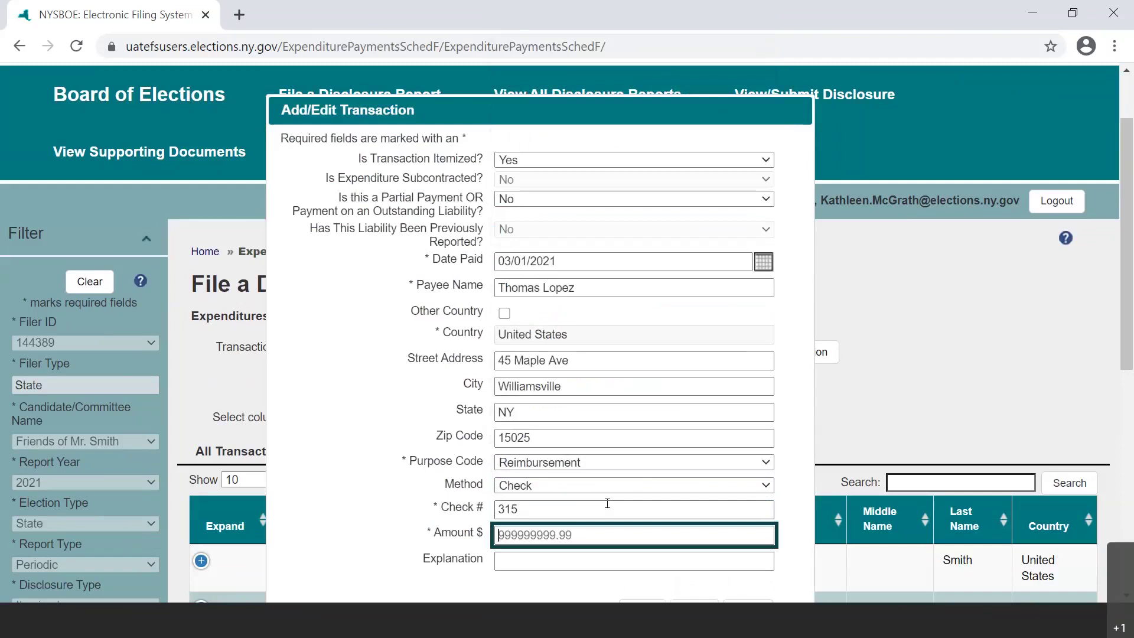
pyautogui.write('617.87')
pyautogui.press('Tab')
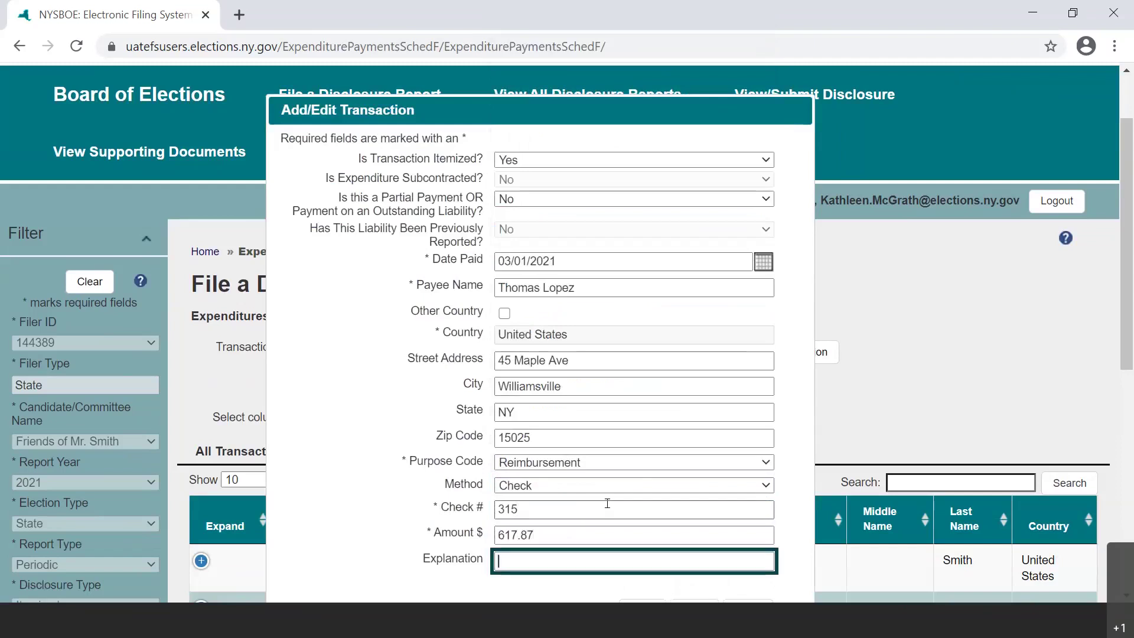
pyautogui.scroll(-2, 608, 503)
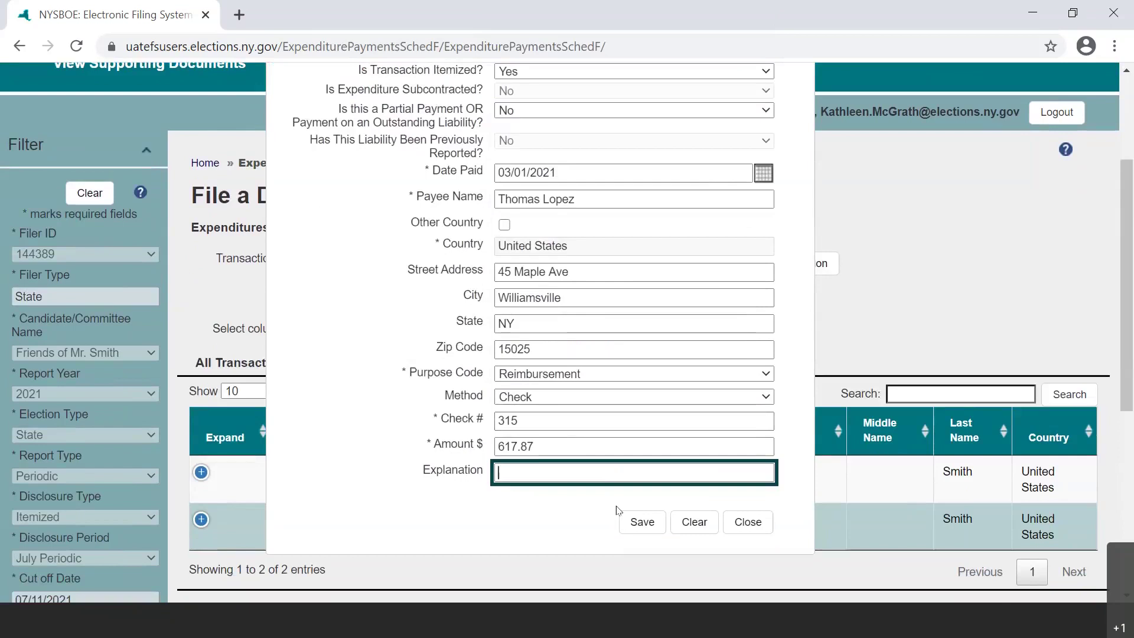
pyautogui.click(652, 517)
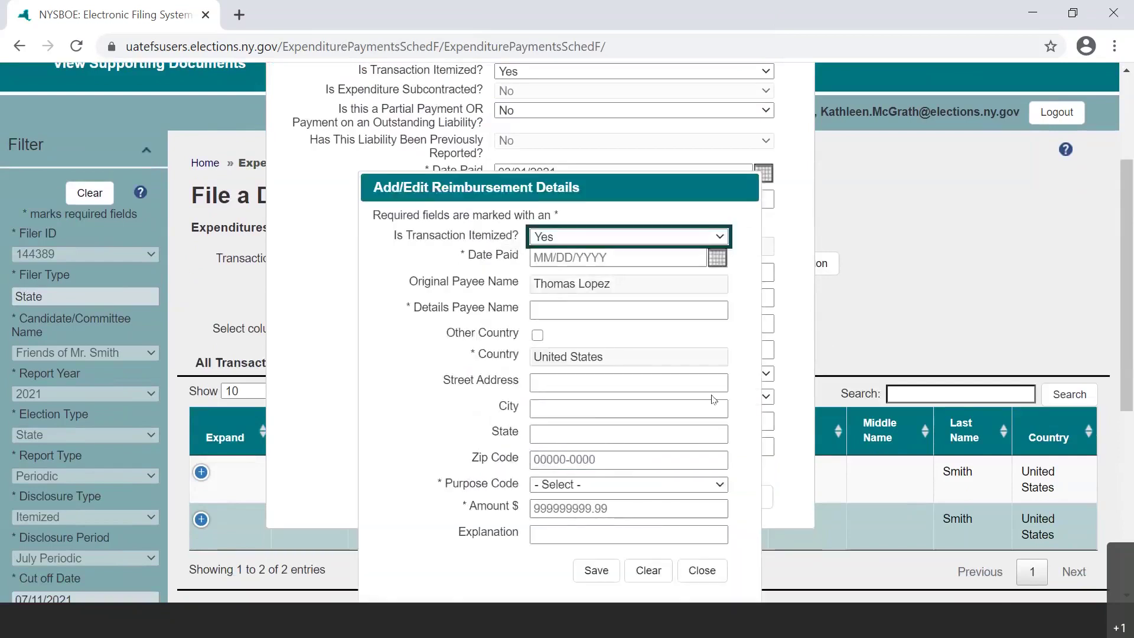
pyautogui.scroll(-1, 715, 397)
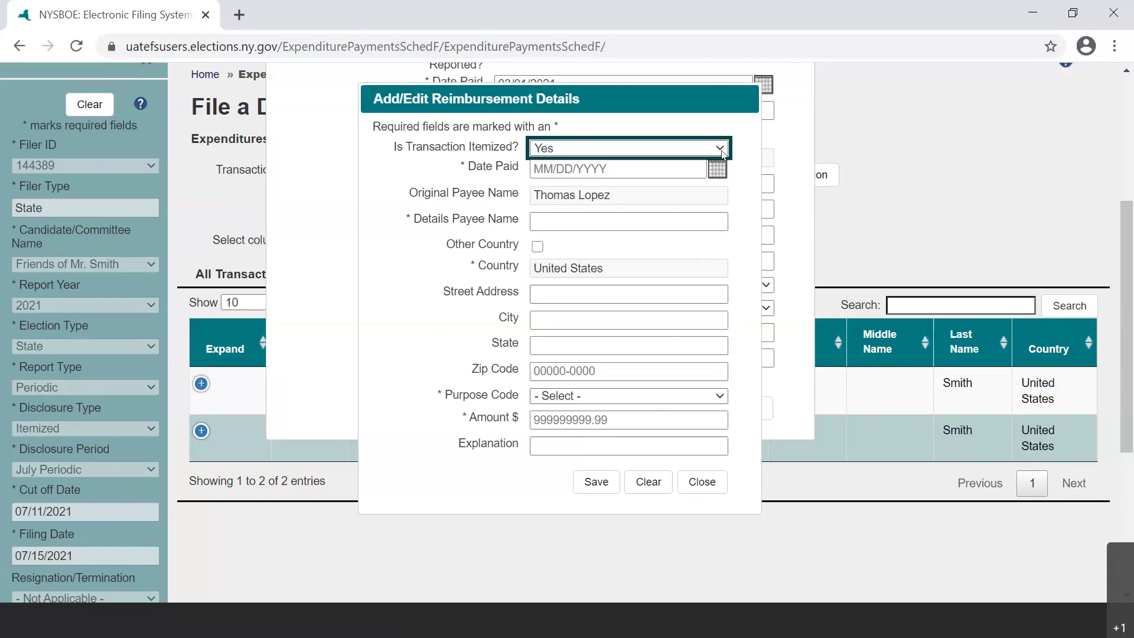
pyautogui.press('Tab')
# Step: Date the reimbursement detail 02/18/2021 and pick the Buffalo Walmart payee suggested for 'Wa'
pyautogui.write('0')
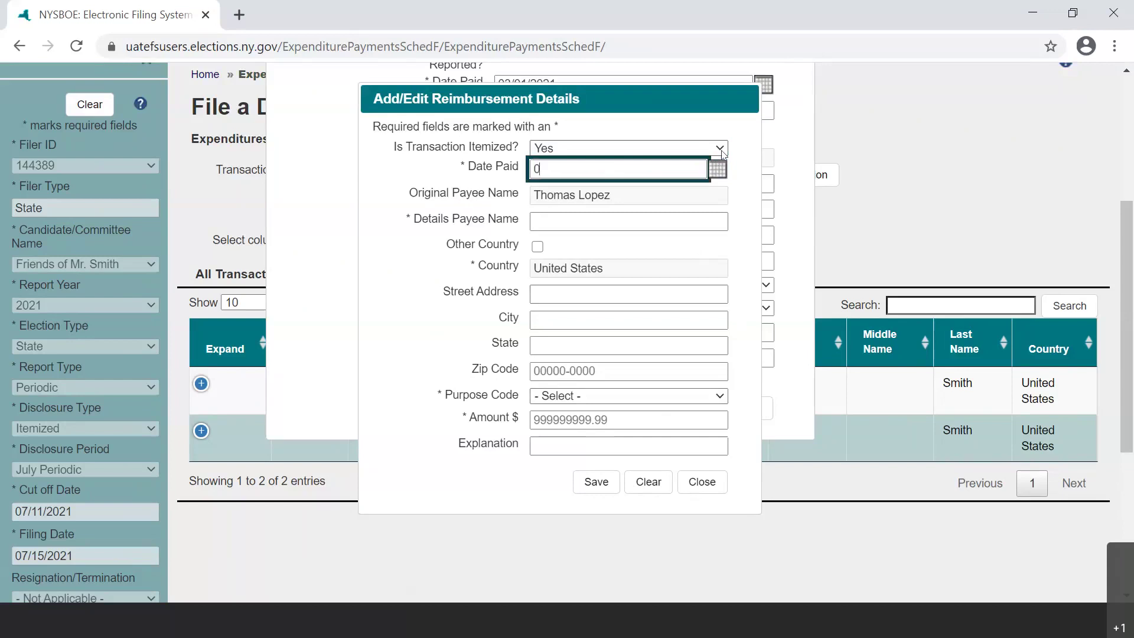
pyautogui.write('2/18/2021')
pyautogui.press('Tab')
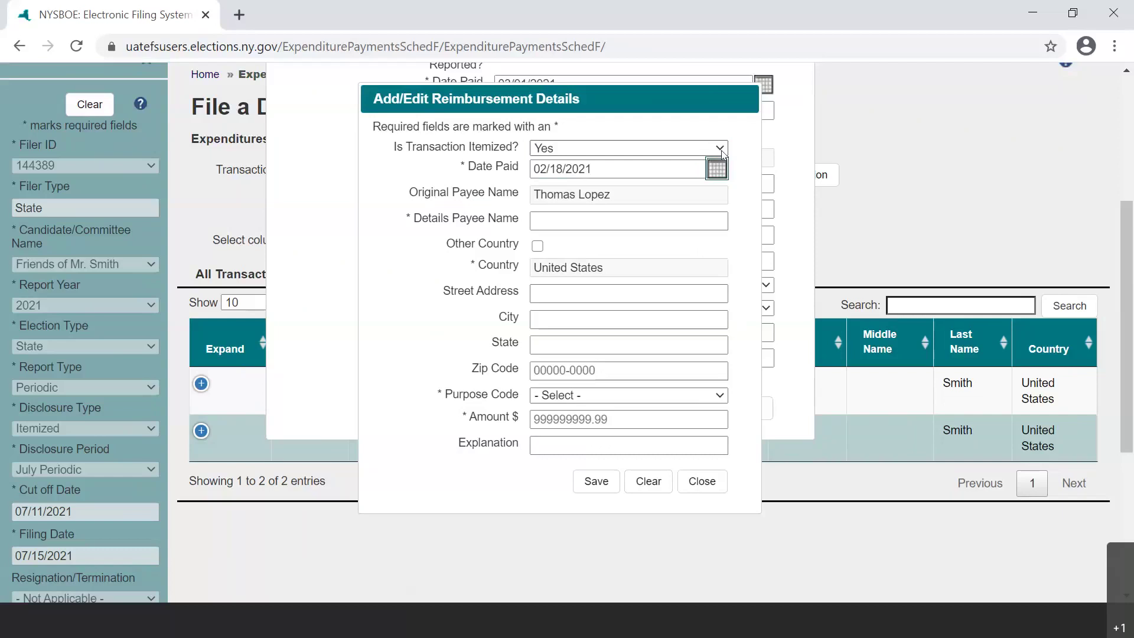
pyautogui.press('Tab')
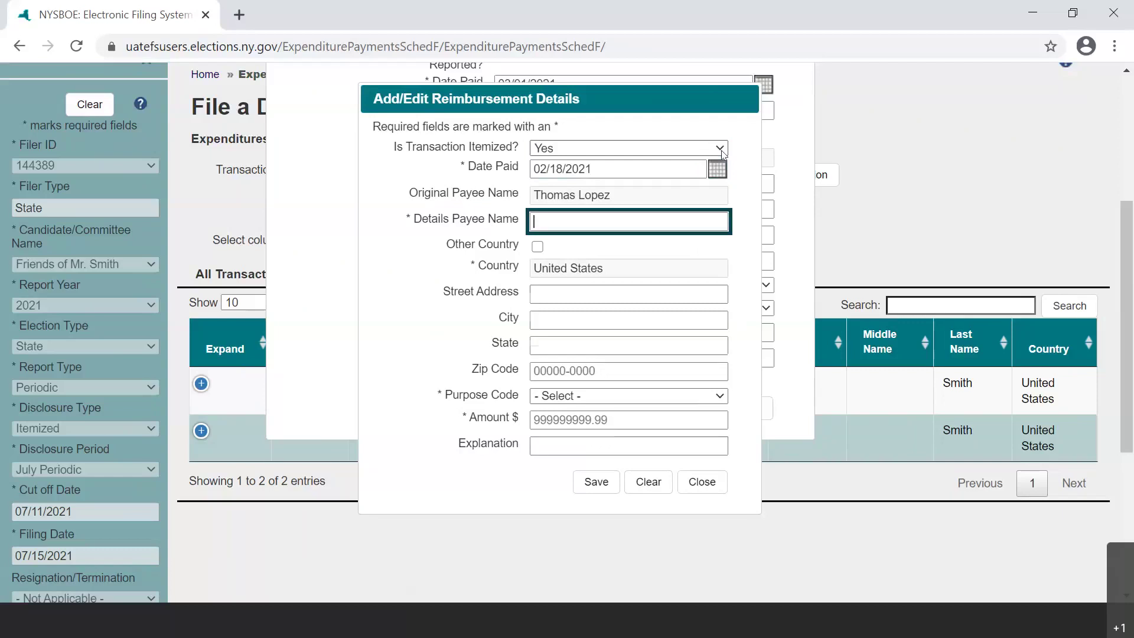
pyautogui.write('Wa')
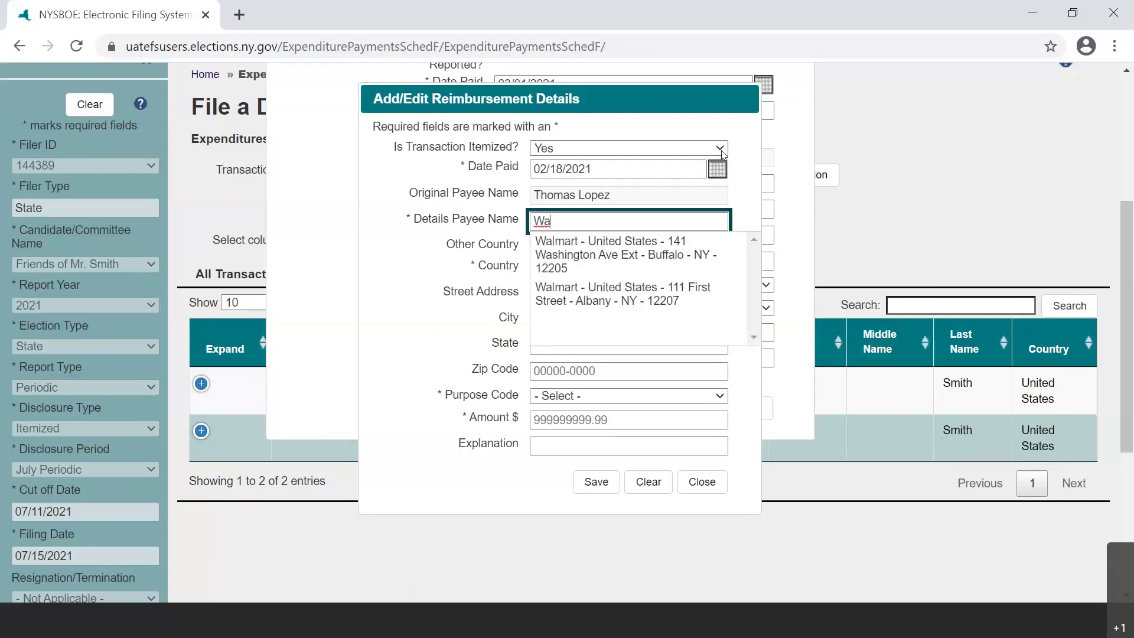
pyautogui.press('Down')
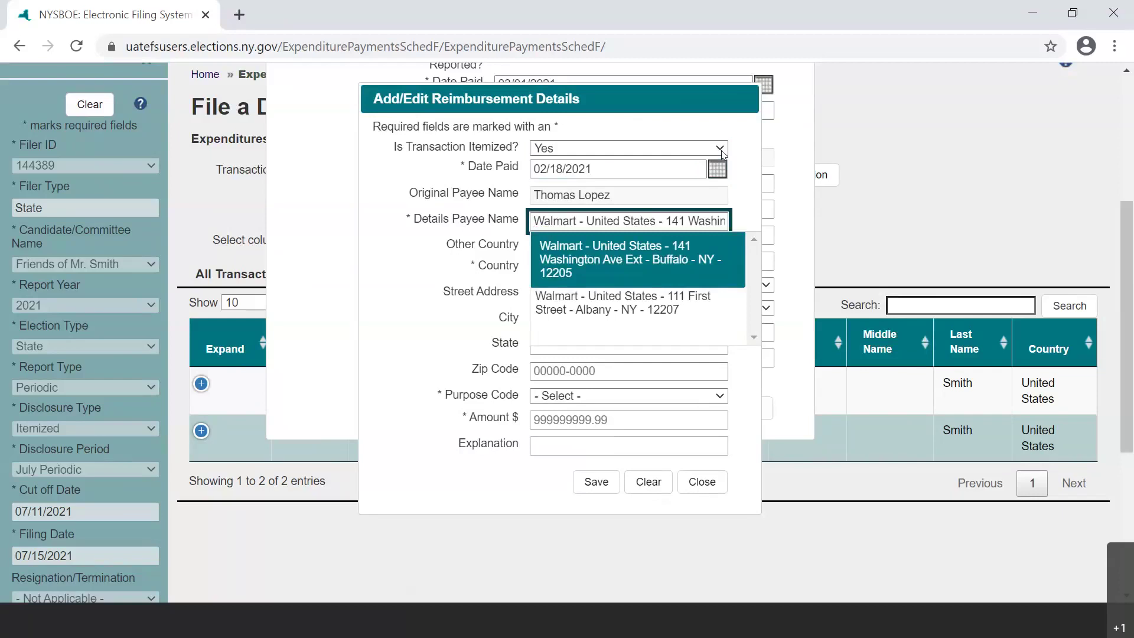
pyautogui.press('Return')
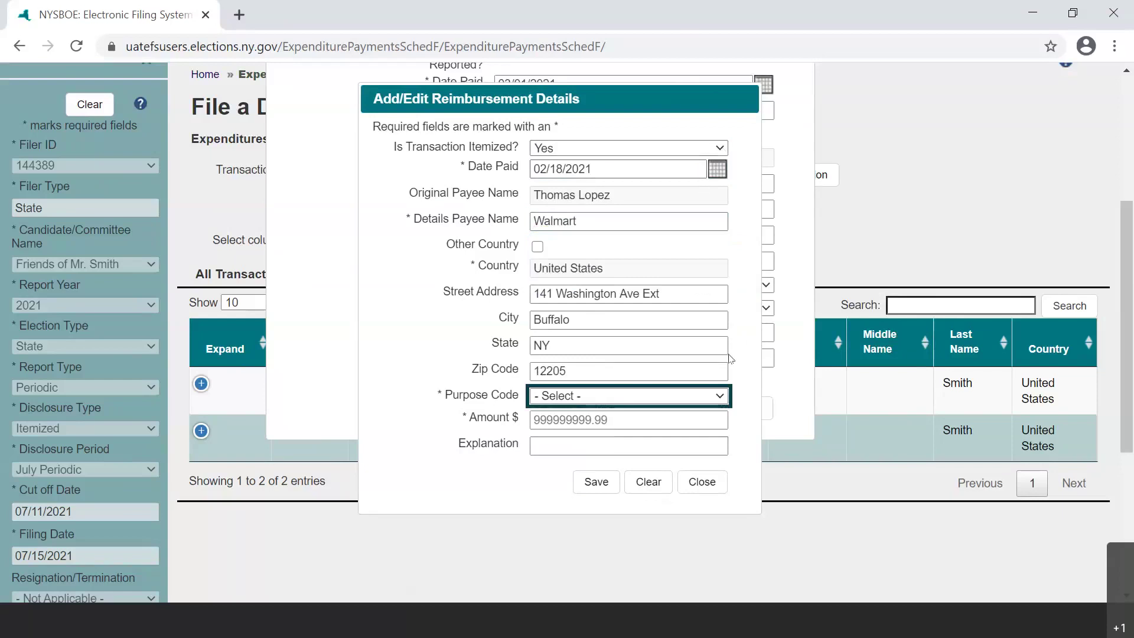
pyautogui.click(720, 396)
# Step: Choose Office as the Walmart detail's purpose code and enter 174.89 as its amount
pyautogui.scroll(-10, 644, 292)
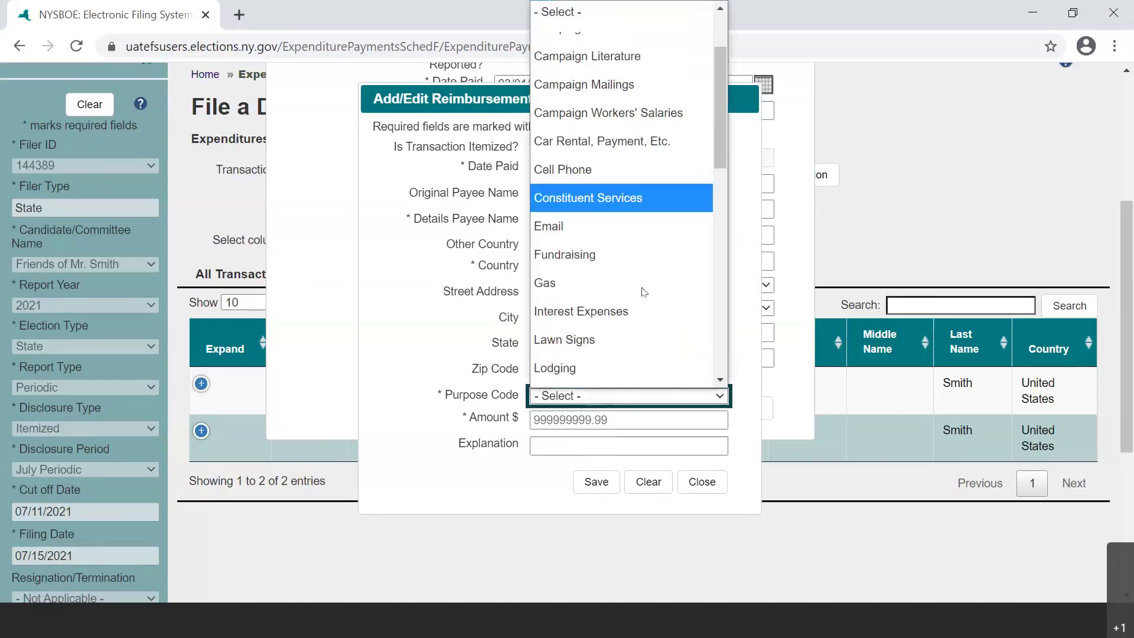
pyautogui.scroll(6, 644, 292)
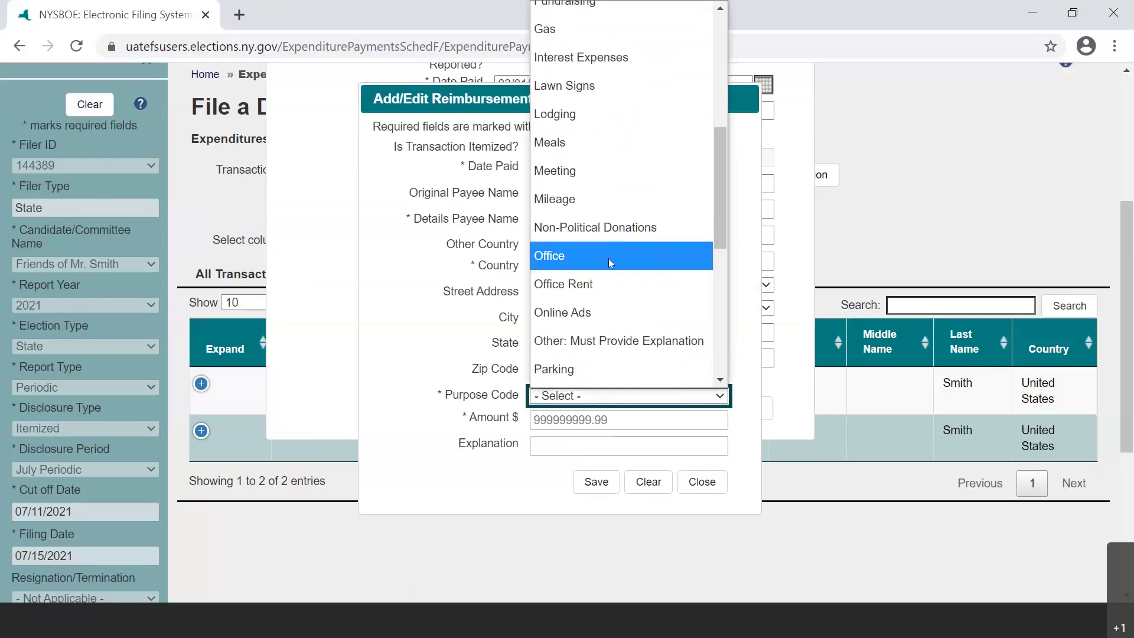
pyautogui.click(609, 261)
pyautogui.press('Tab')
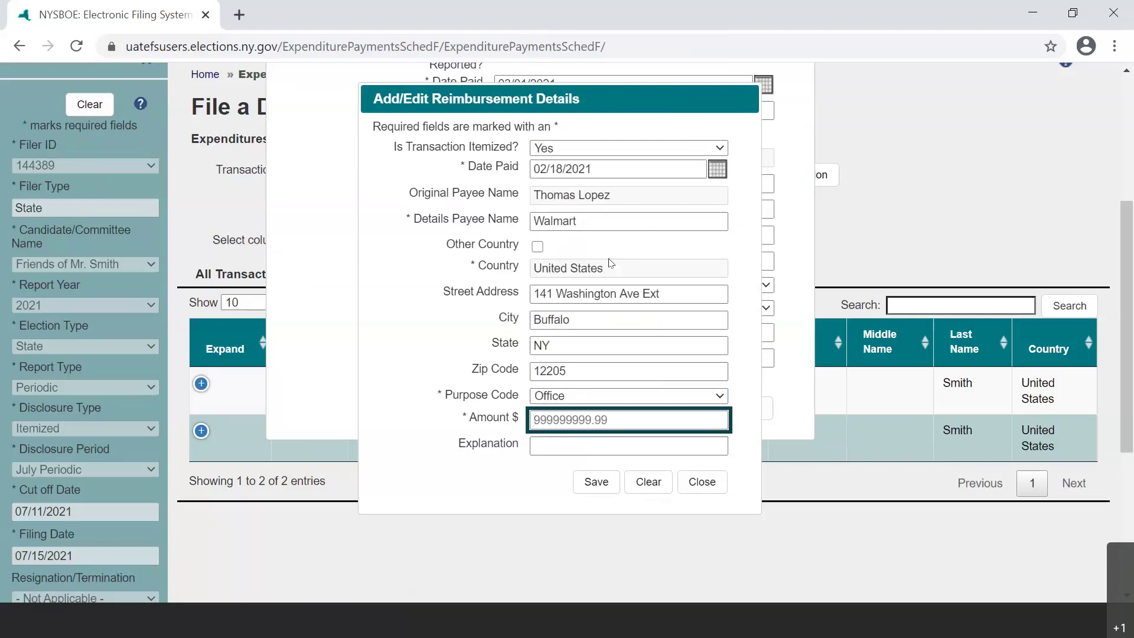
pyautogui.write('174.89')
pyautogui.press('Tab')
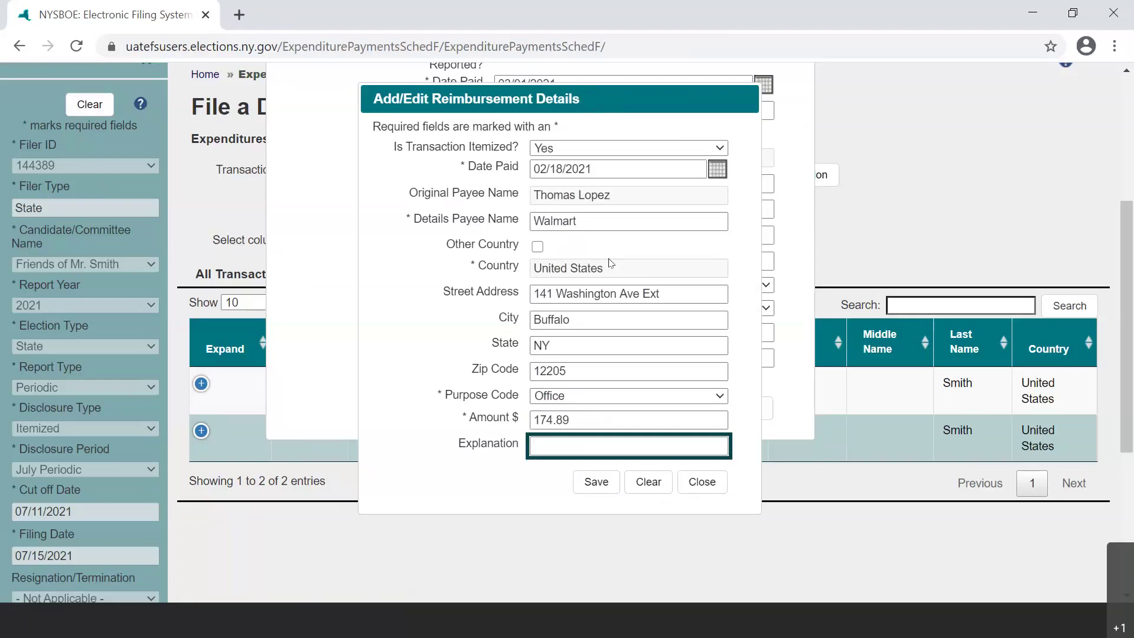
# Step: Save the 174.89 Walmart detail, confirm the success message, and close the details form
pyautogui.press('Tab')
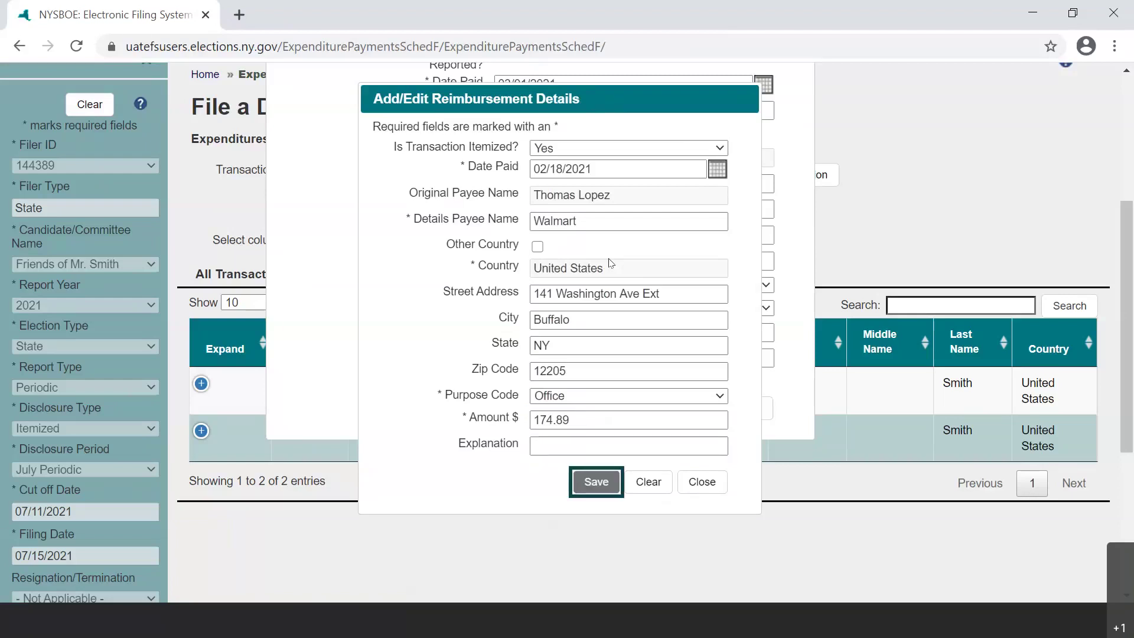
pyautogui.press('Return')
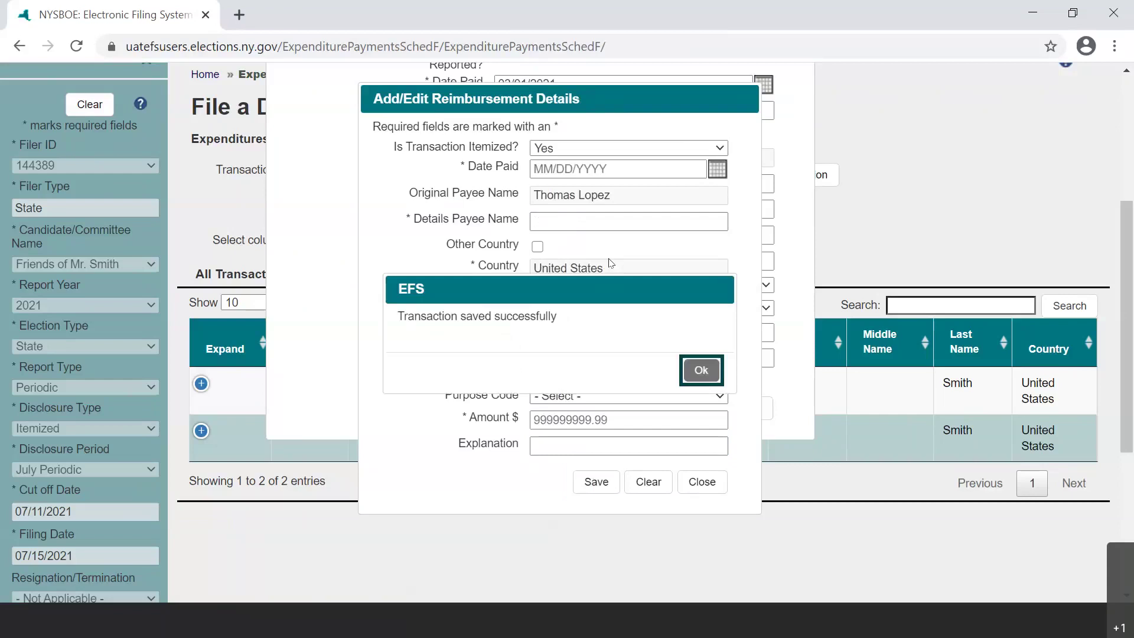
pyautogui.press('Return')
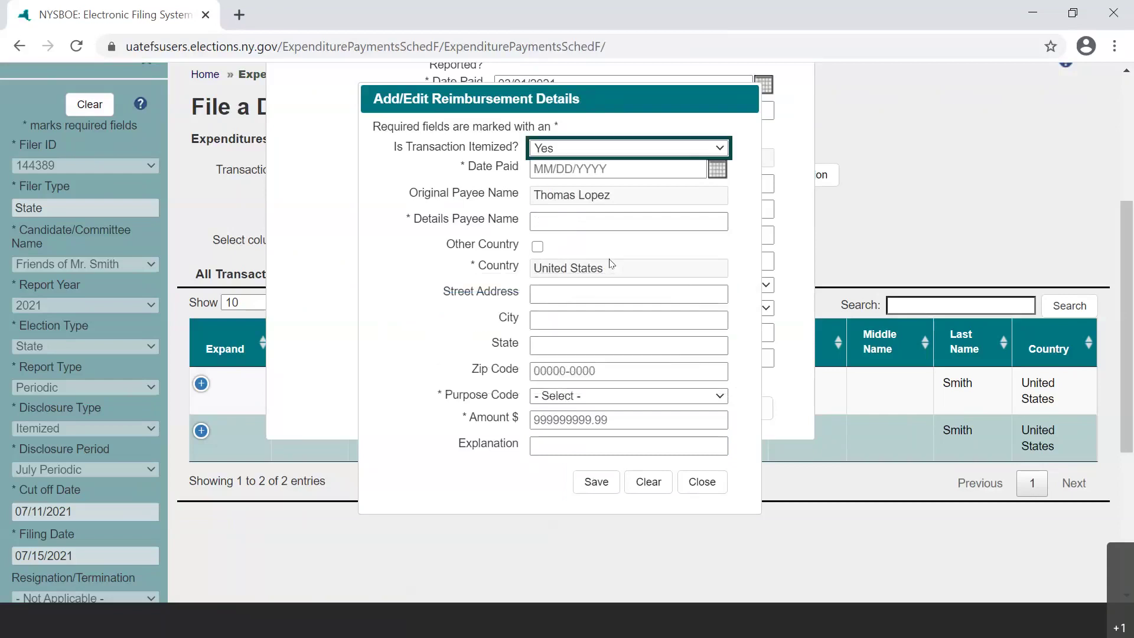
pyautogui.click(695, 492)
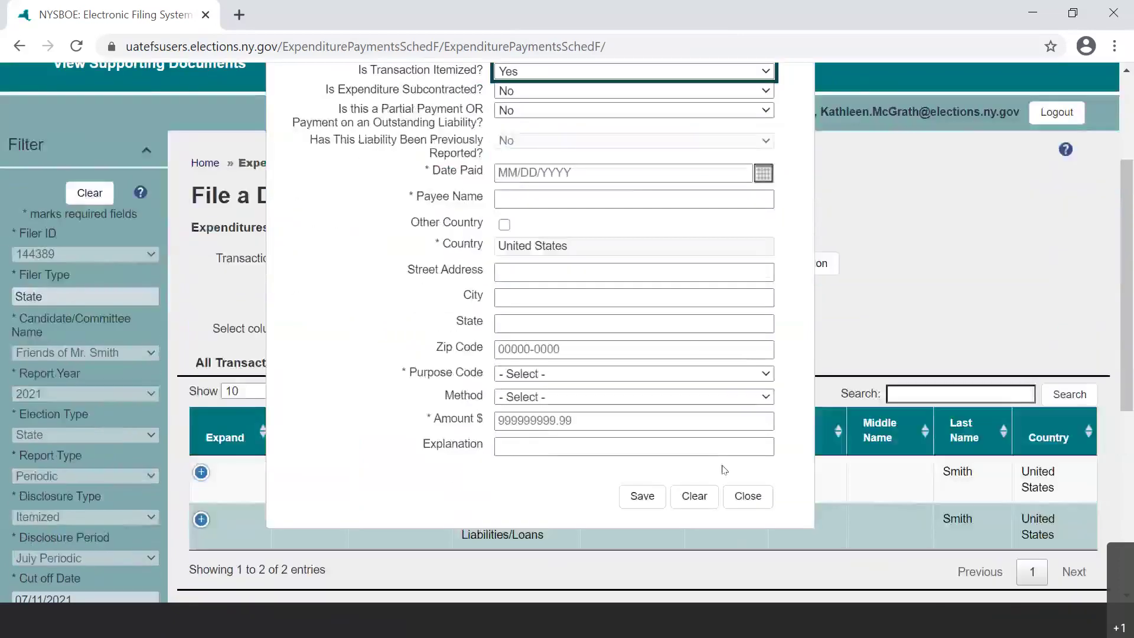
# Step: Return to the list, open the 03/01/2021 payment's reimbursement details, and add a new detail
pyautogui.click(747, 496)
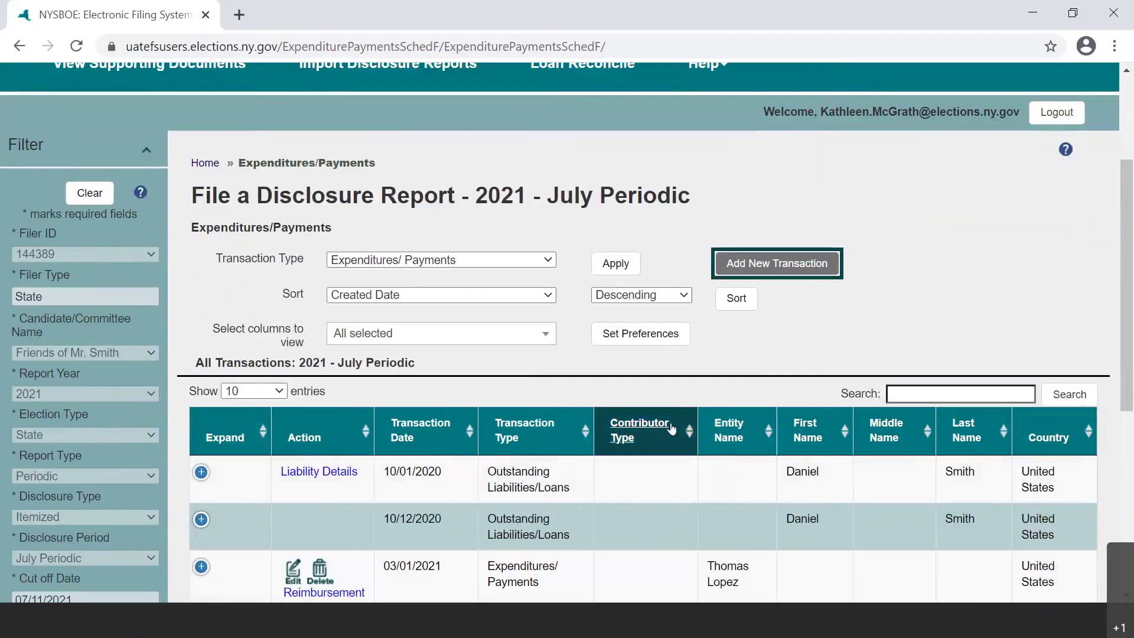
pyautogui.scroll(-2, 472, 455)
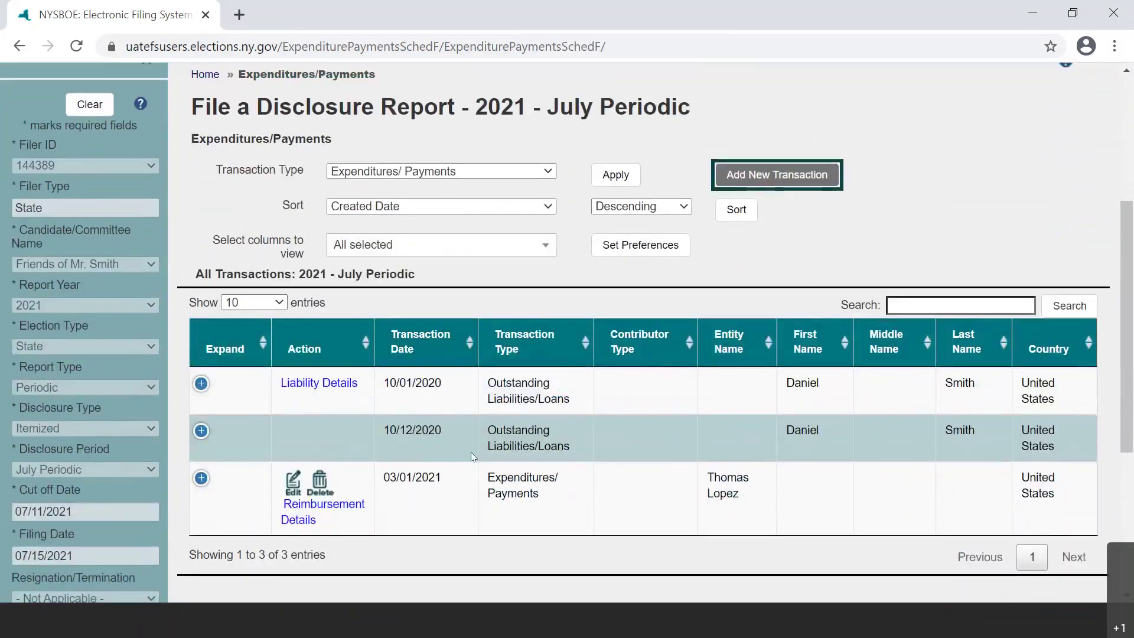
pyautogui.click(325, 507)
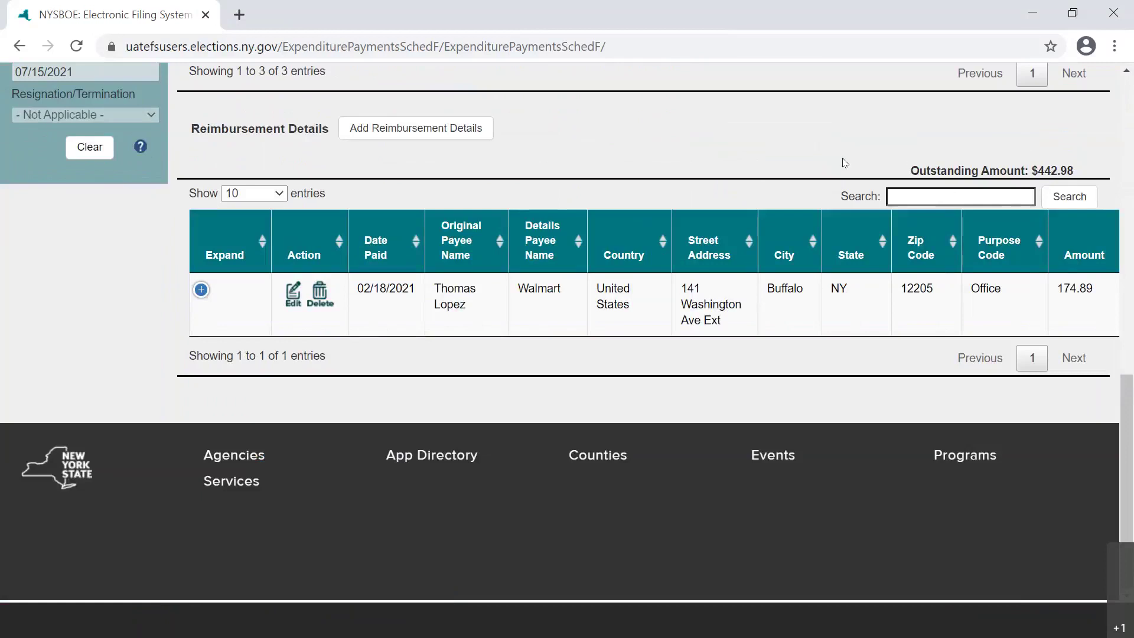
pyautogui.click(417, 127)
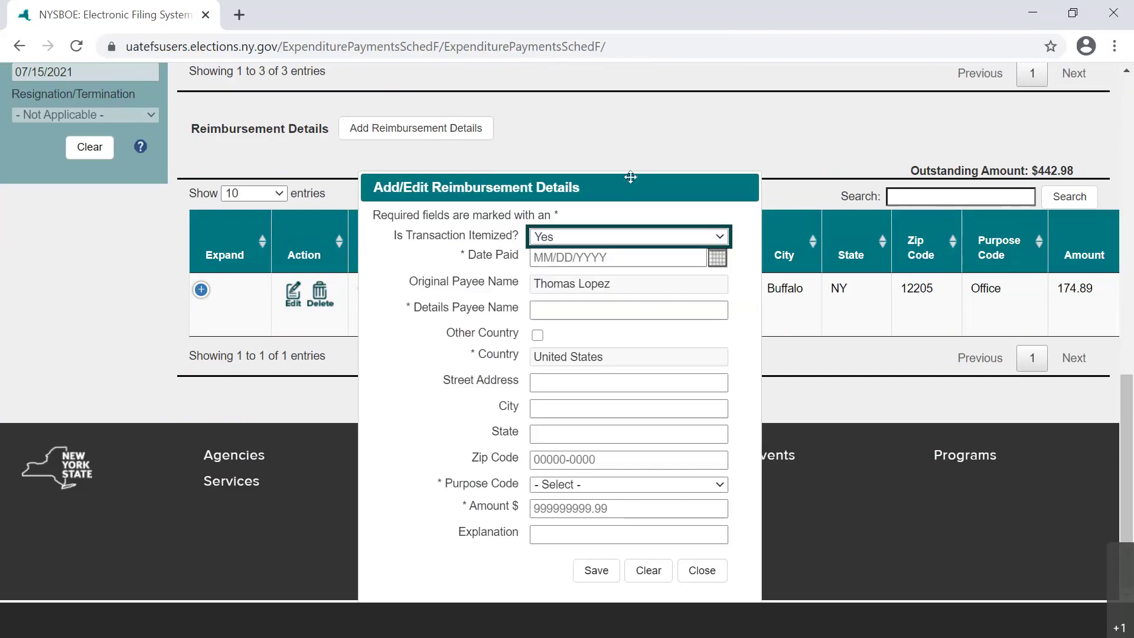
pyautogui.click(674, 249)
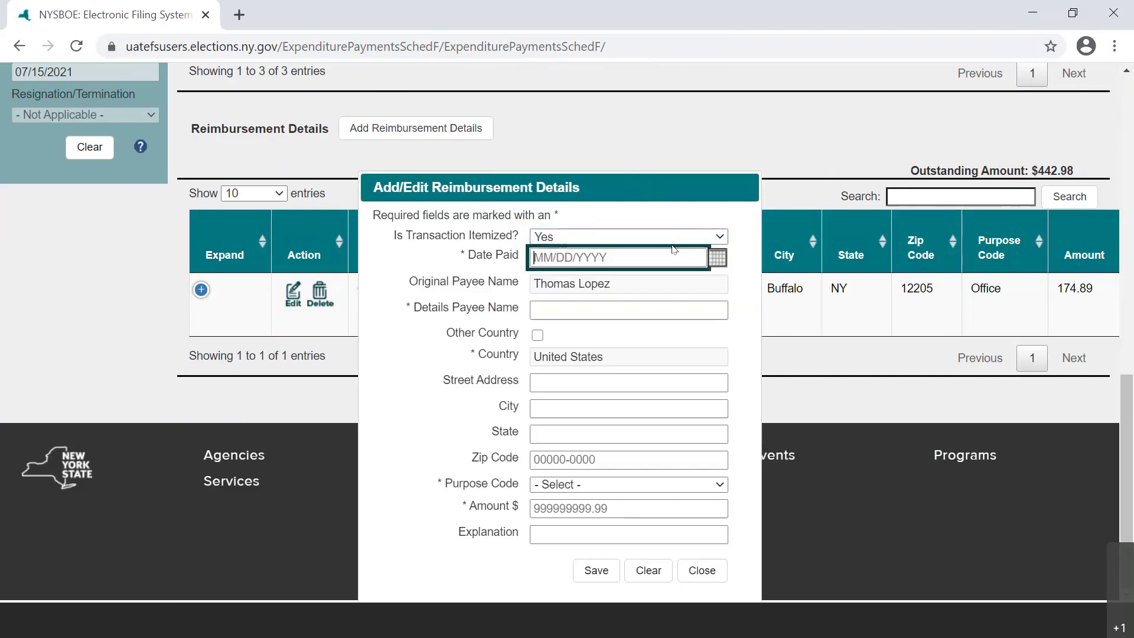
# Step: Date the detail 02/01/2021 and pick SHUTTERFLY.COM as payee from the 'sh' suggestions
pyautogui.write('02/01/2021')
pyautogui.press('Tab')
pyautogui.write('sh')
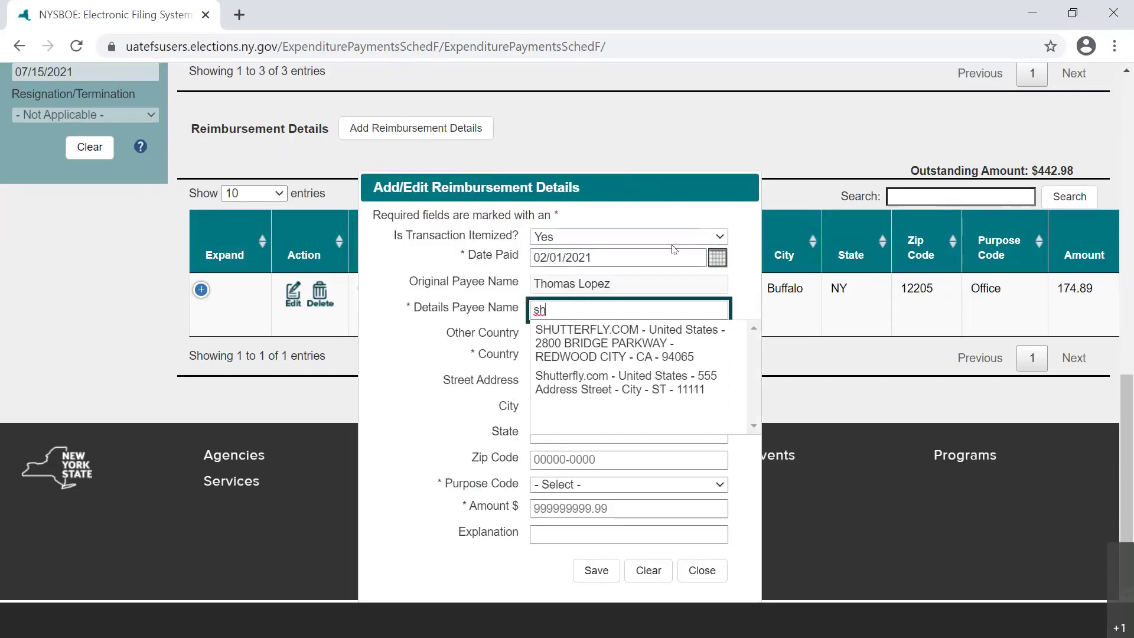
pyautogui.press('Down')
pyautogui.press('Return')
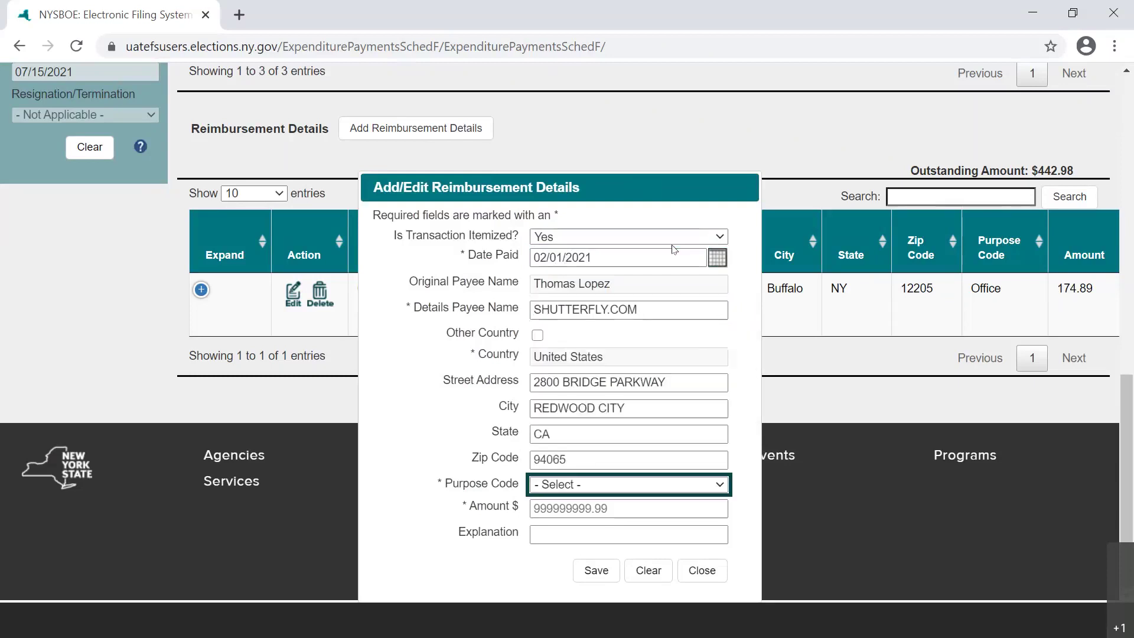
# Step: Set purpose Fundraising and amount 227.98, then save the Shutterfly detail
pyautogui.press('f')
pyautogui.press('Tab')
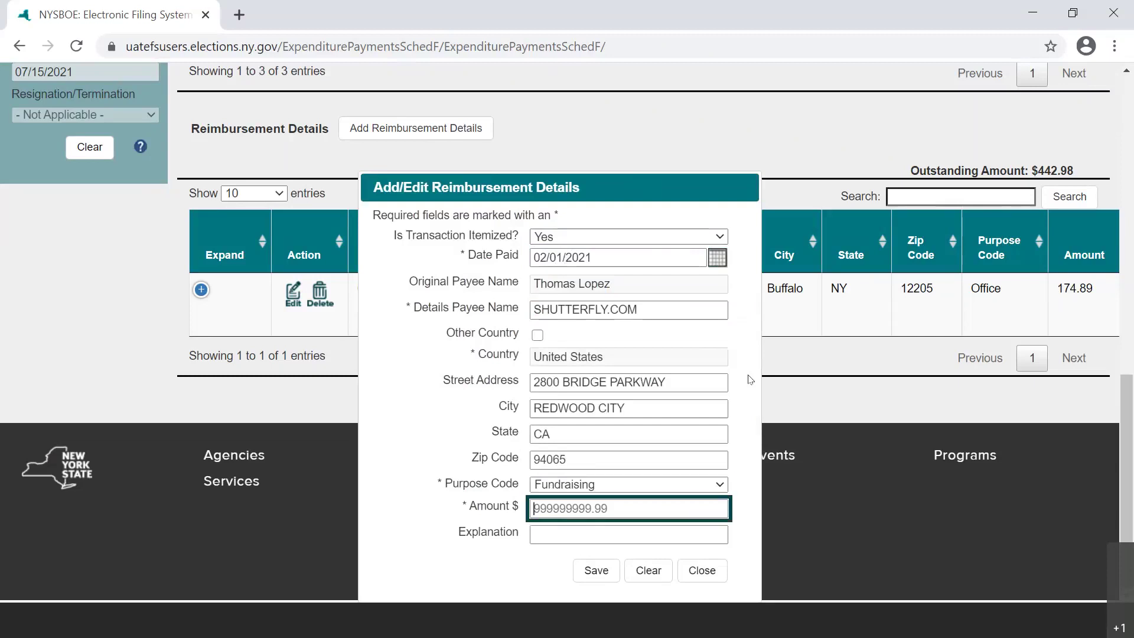
pyautogui.write('227.98')
pyautogui.press('Tab')
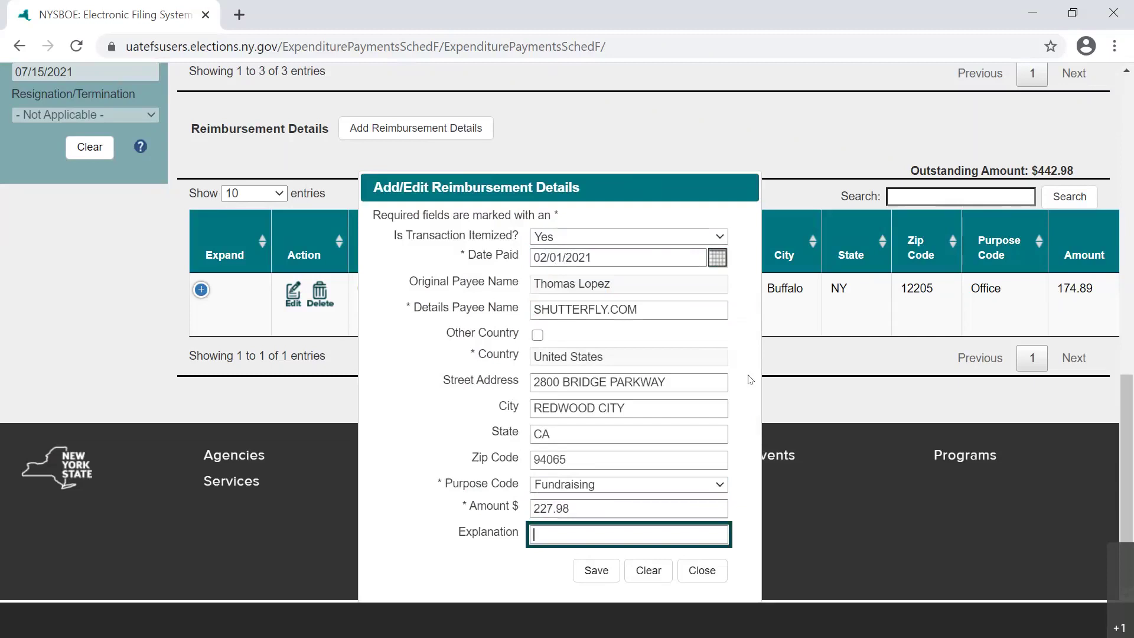
pyautogui.press('Tab')
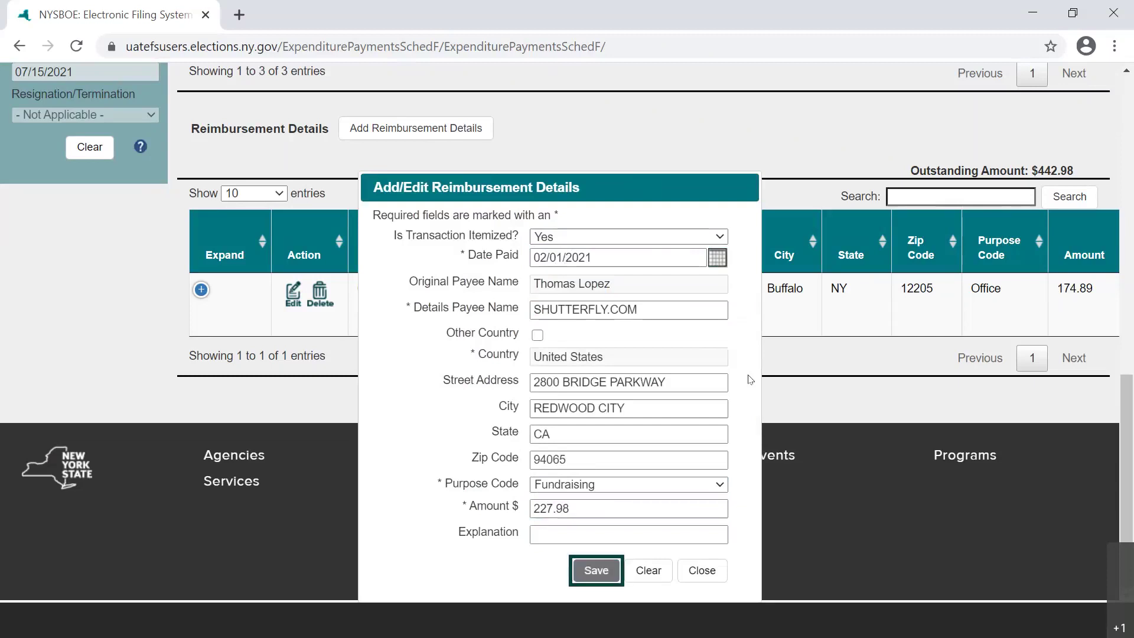
pyautogui.press('Return')
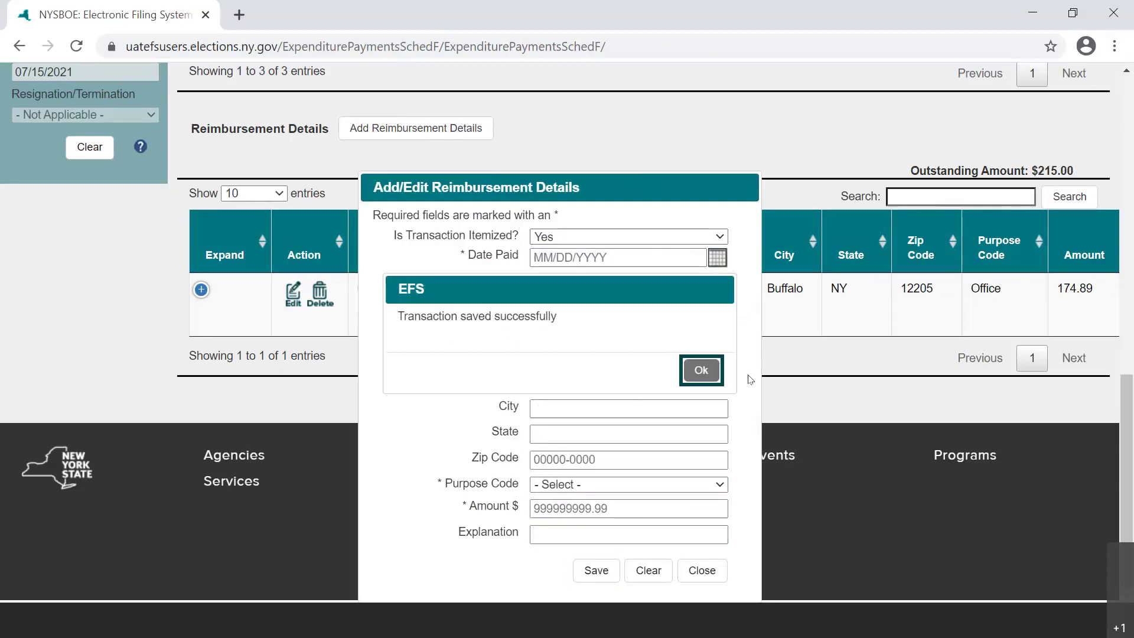
pyautogui.press('Return')
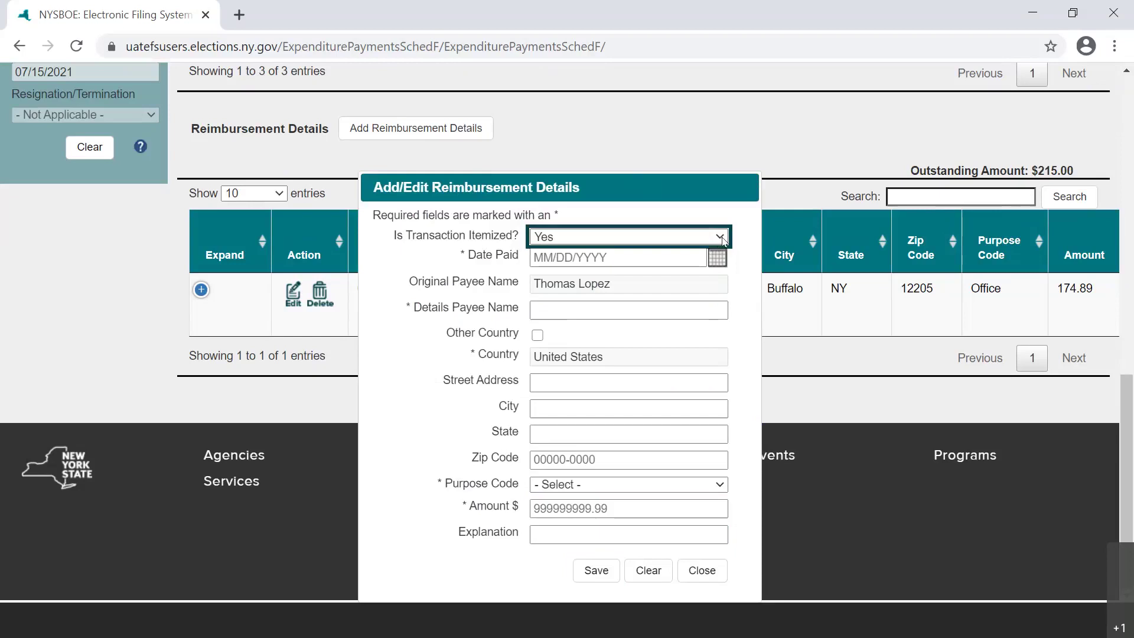
# Step: Mark the next detail not itemized, dated 02/28/2021, with amount 215.00
pyautogui.click(724, 239)
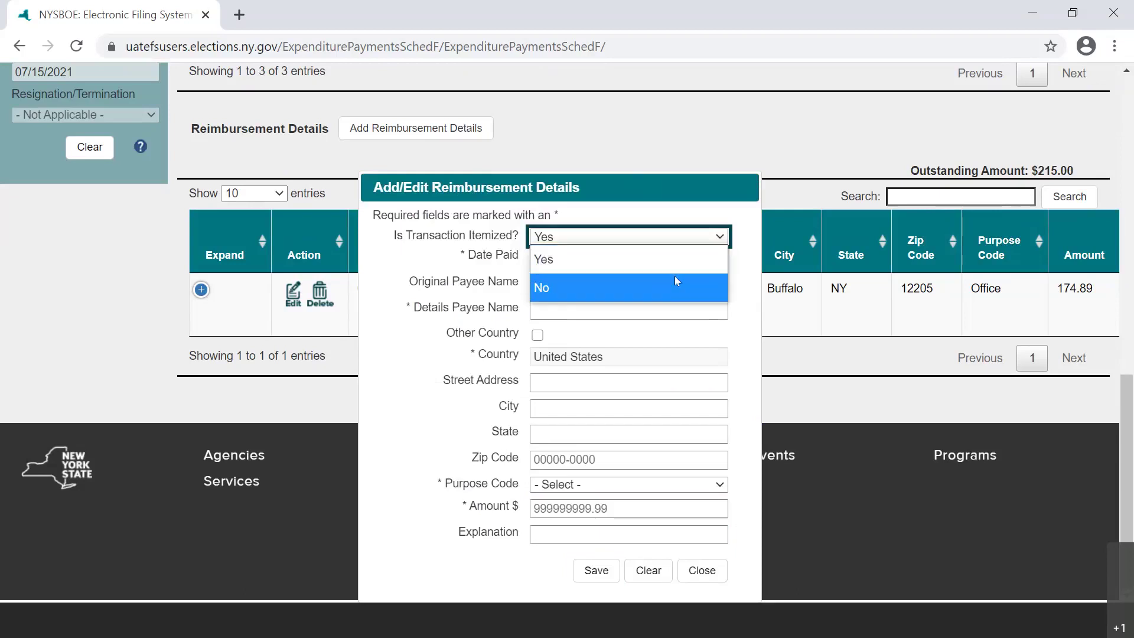
pyautogui.click(669, 291)
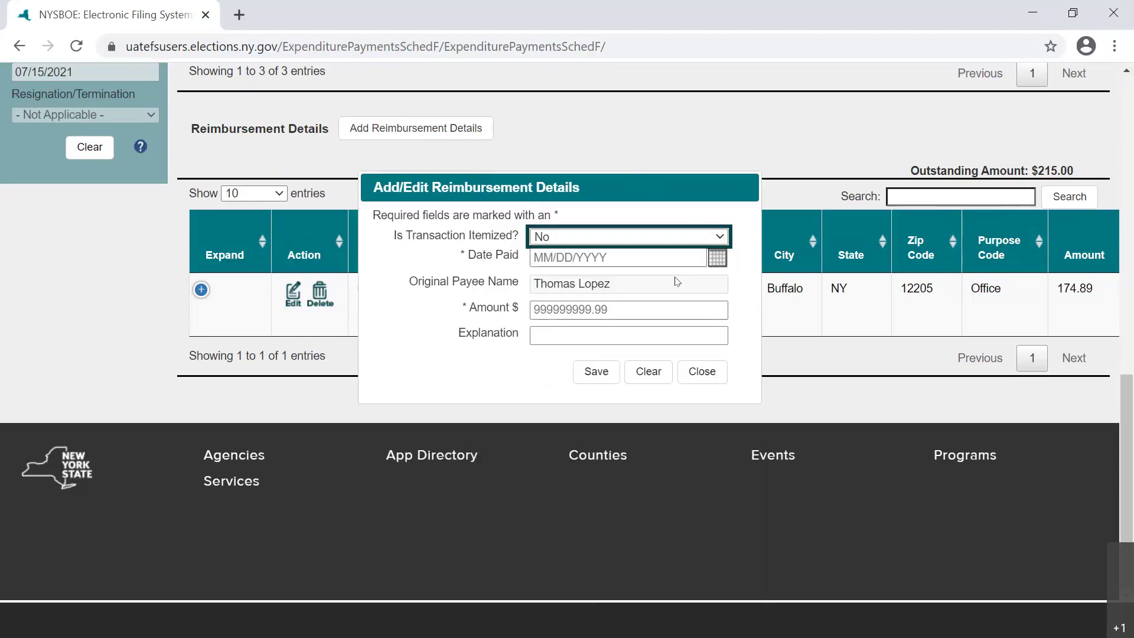
pyautogui.press('Tab')
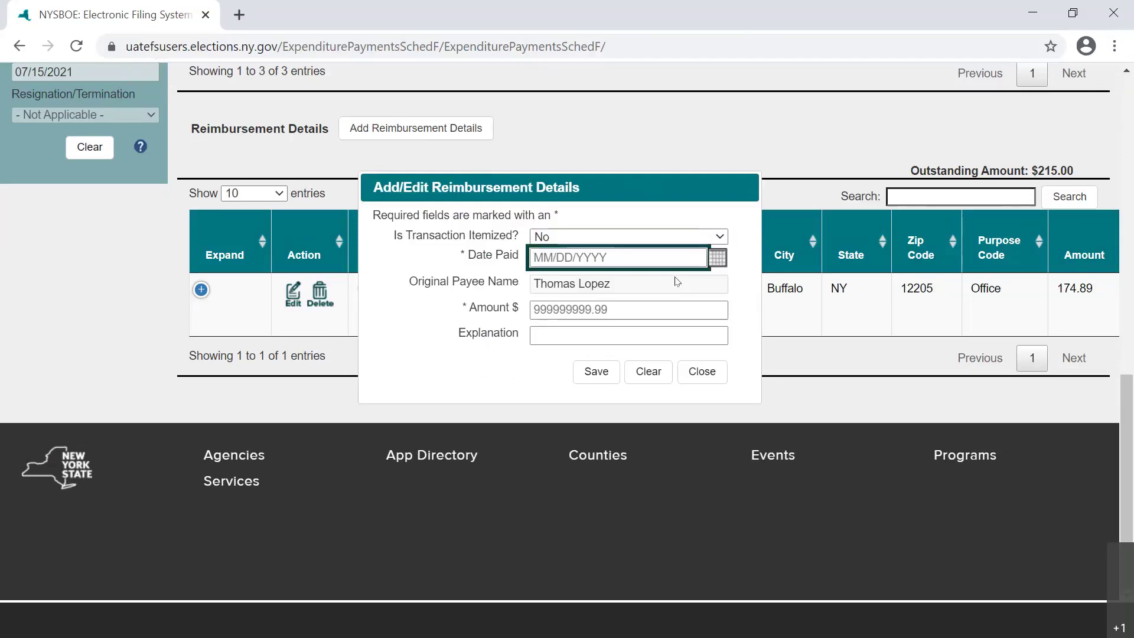
pyautogui.write('02/28/2021')
pyautogui.press('Tab')
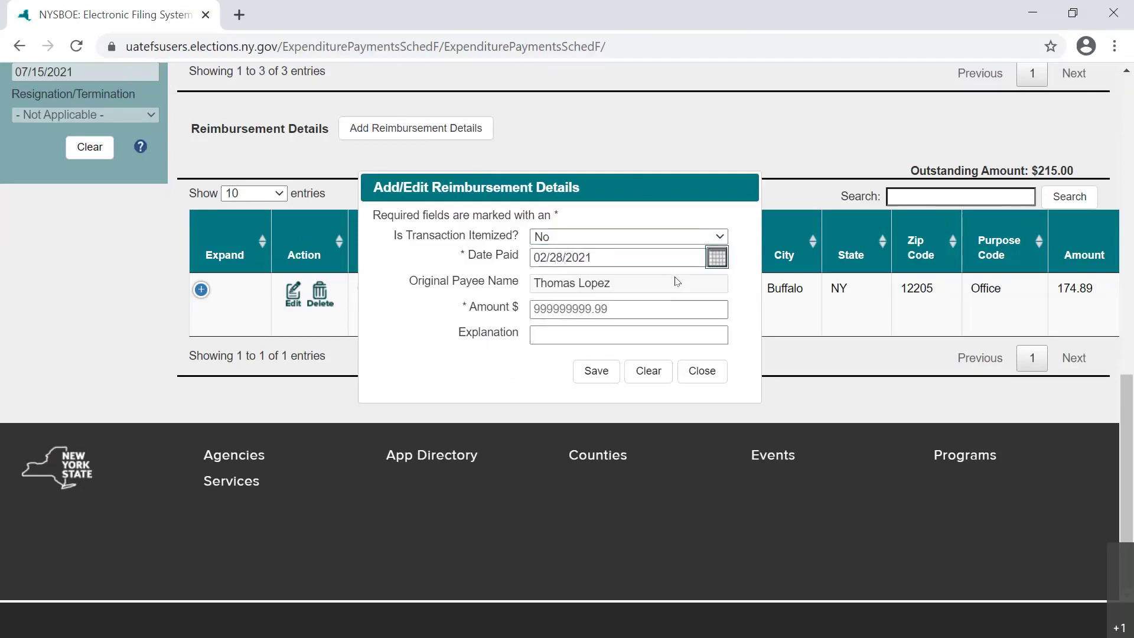
pyautogui.press('Tab')
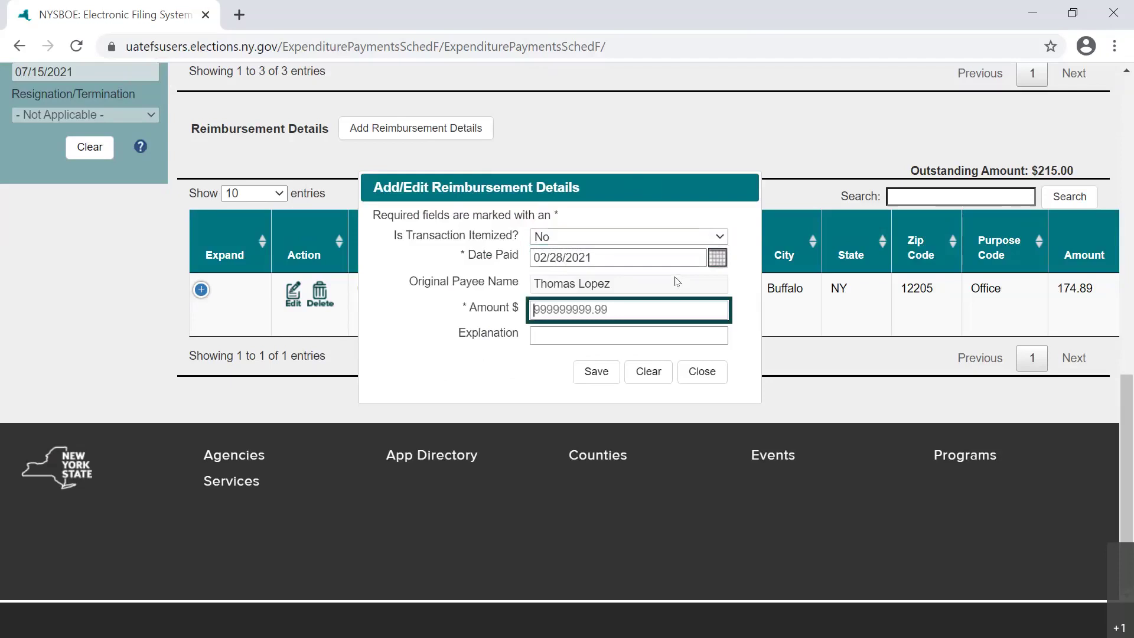
pyautogui.write('215.00')
pyautogui.press('Tab')
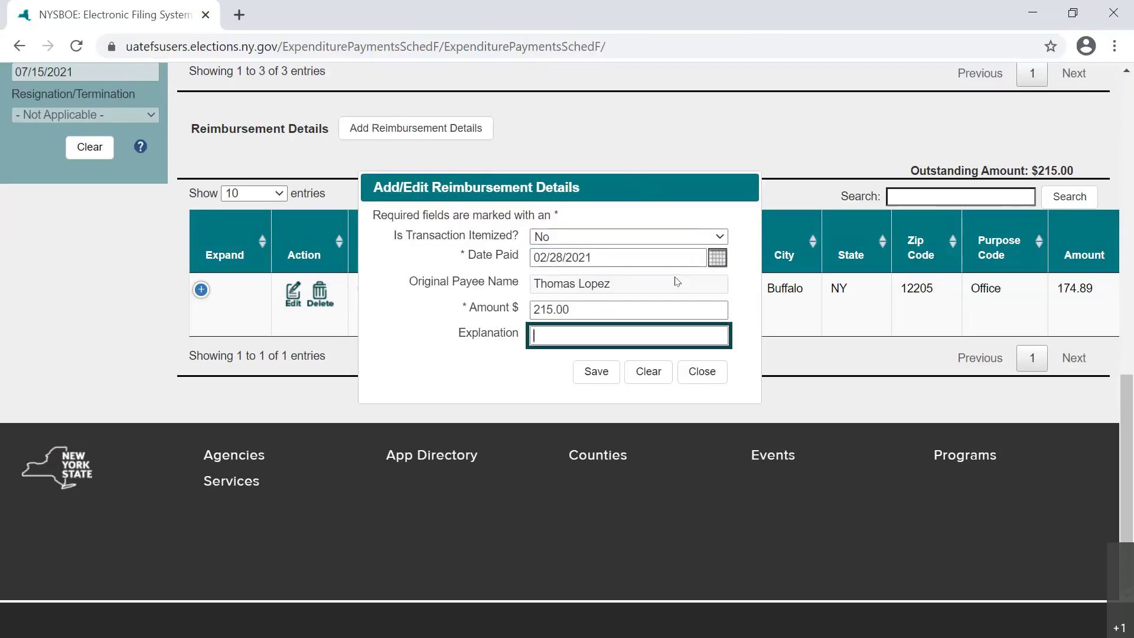
# Step: Enter explanation 'Tolls, Office Supplies' and save the $215.00 detail
pyautogui.write('Tolls, Office Supplies')
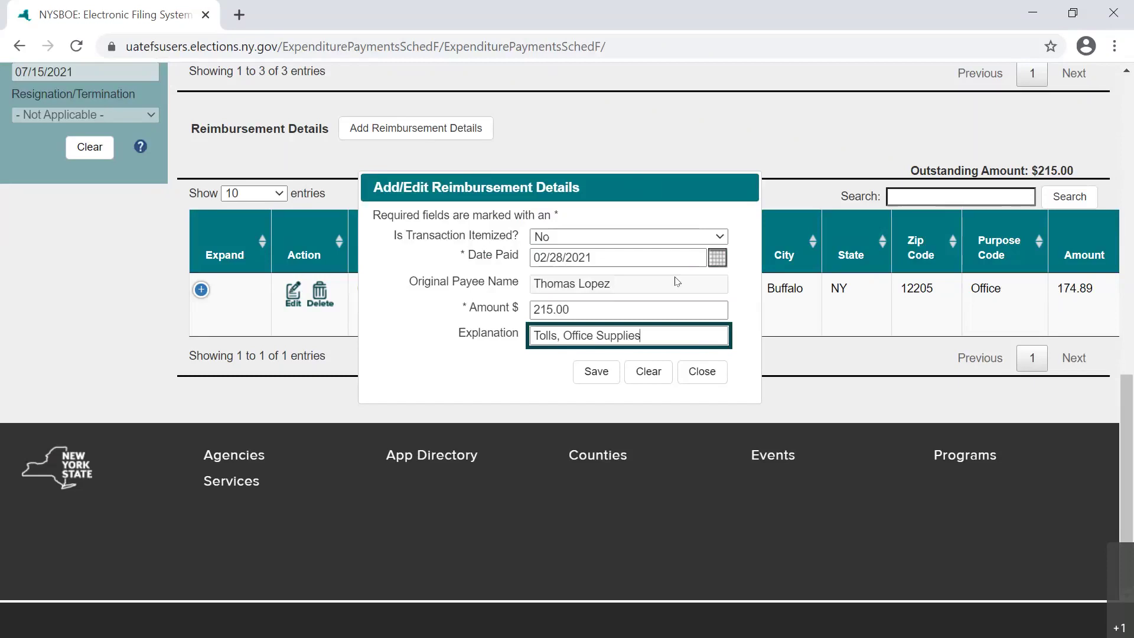
pyautogui.press('Tab')
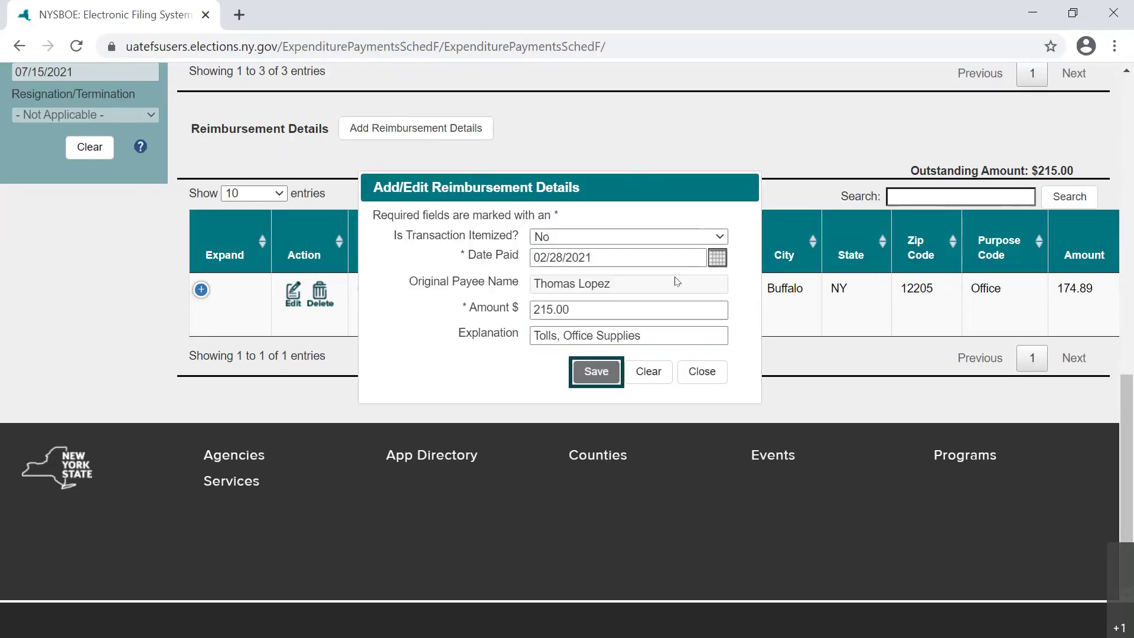
pyautogui.press('Return')
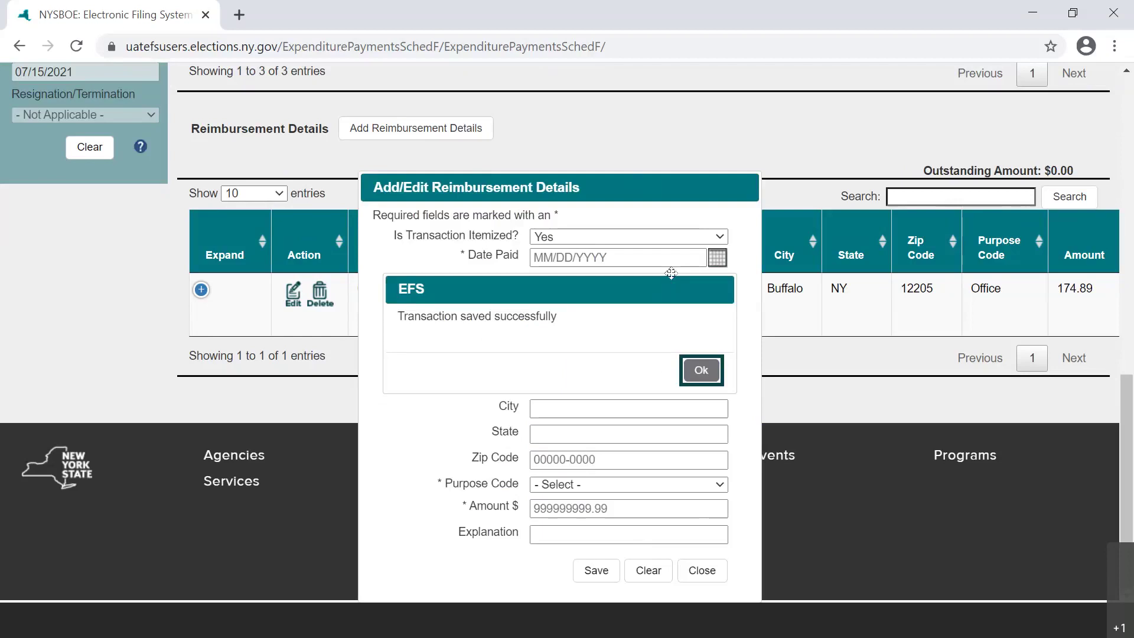
pyautogui.press('Return')
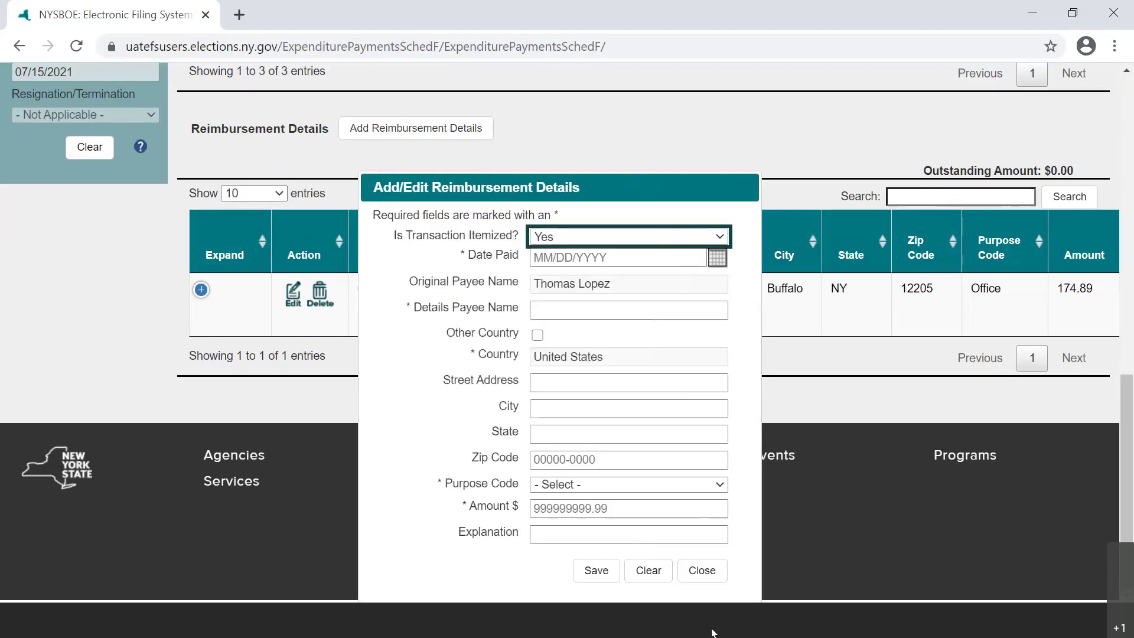
# Step: Close the reimbursement details form to return to the list of entries 02/28, 02/01 and 02/18/2021
pyautogui.click(717, 577)
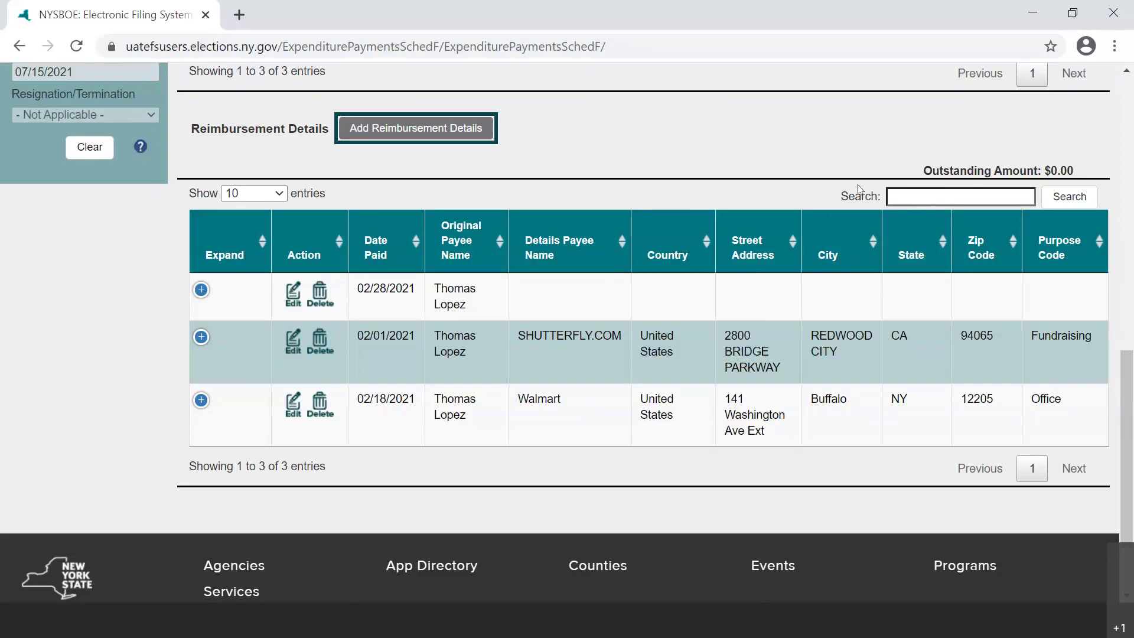
# Step: Scroll back up to the top of the July Periodic transaction list
pyautogui.scroll(10, 858, 185)
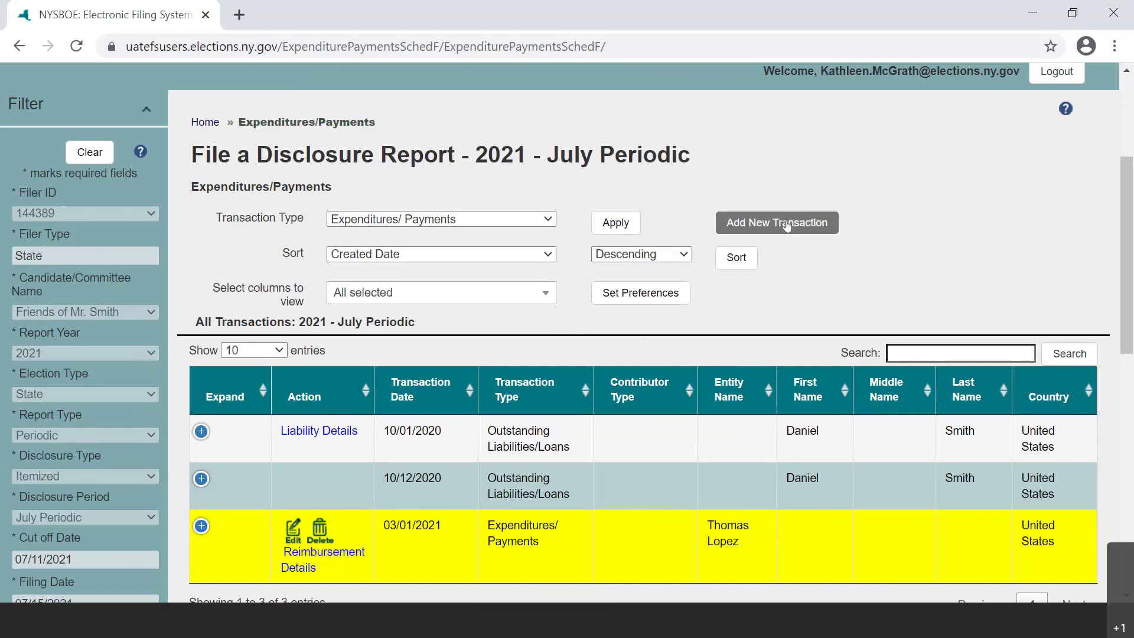
# Step: Start a new expenditure set to Itemized Yes, Subcontracted No and Partial Payment No
pyautogui.click(786, 225)
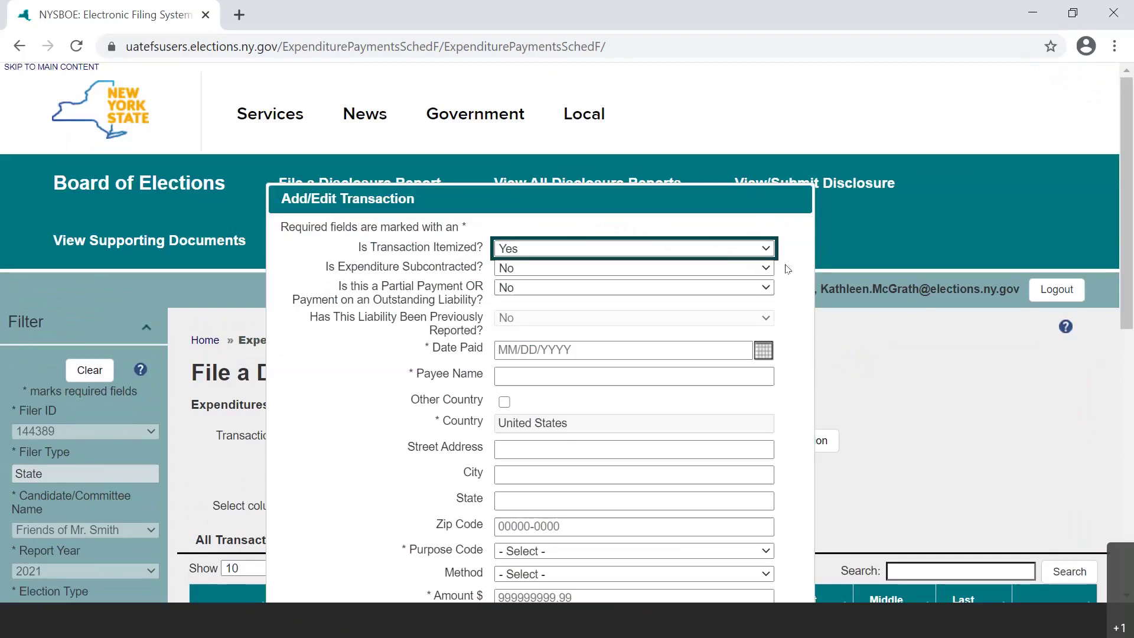
pyautogui.scroll(-2, 787, 266)
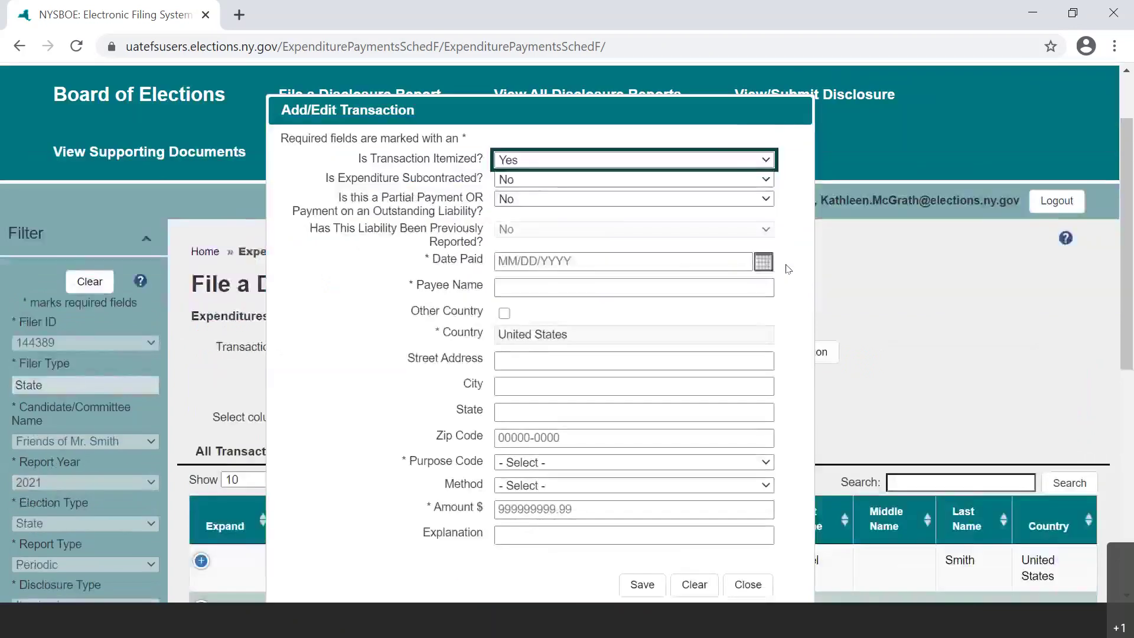
pyautogui.click(766, 164)
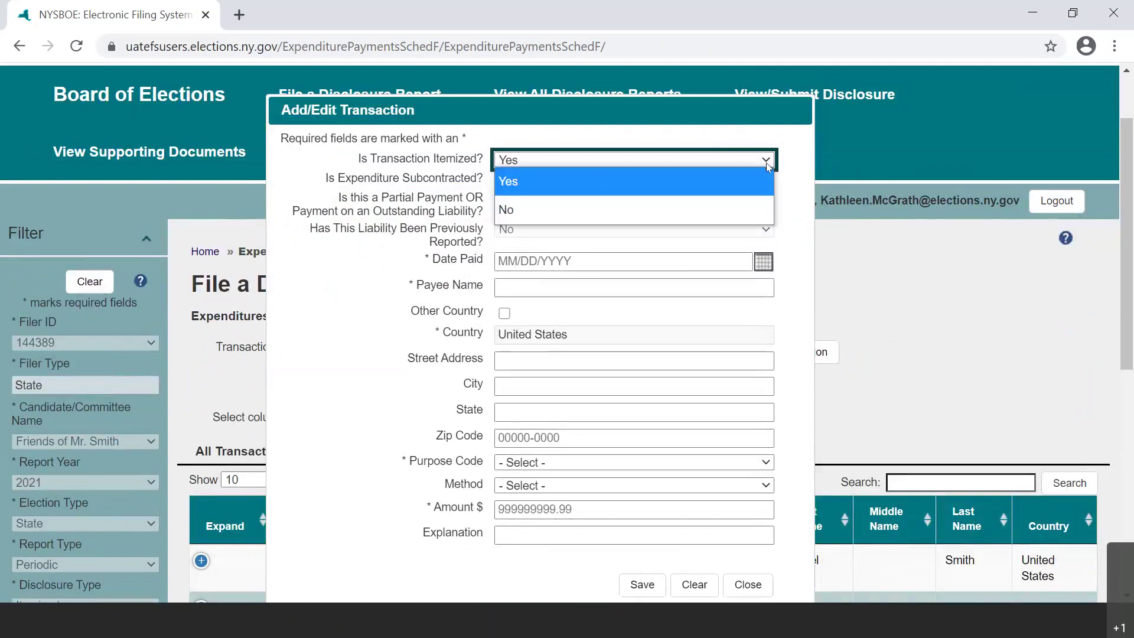
pyautogui.click(668, 183)
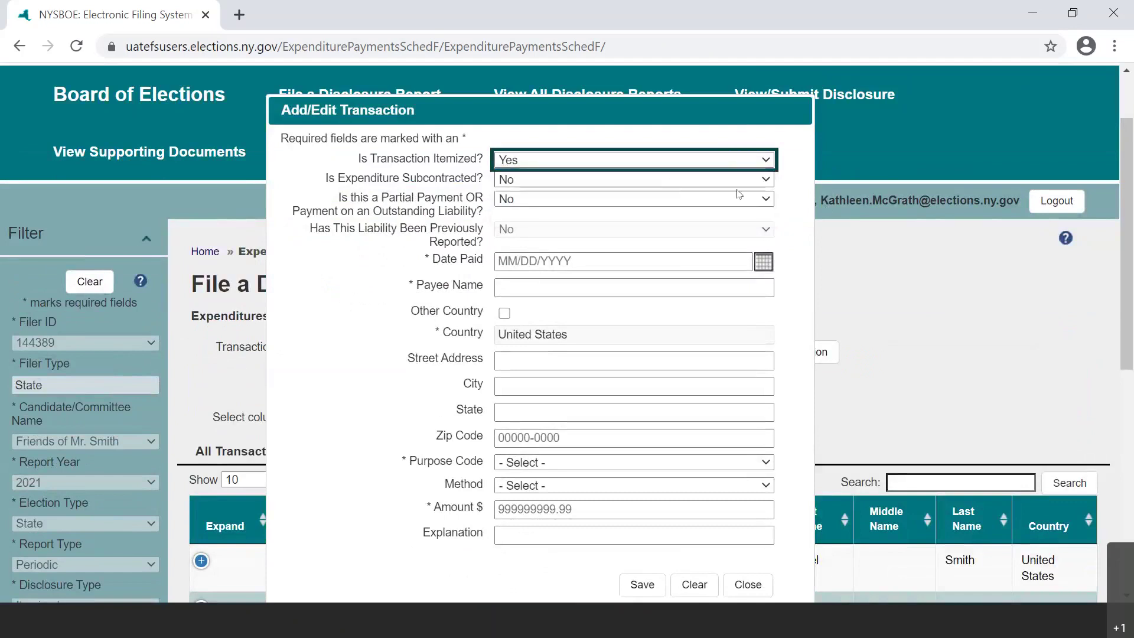
pyautogui.click(767, 180)
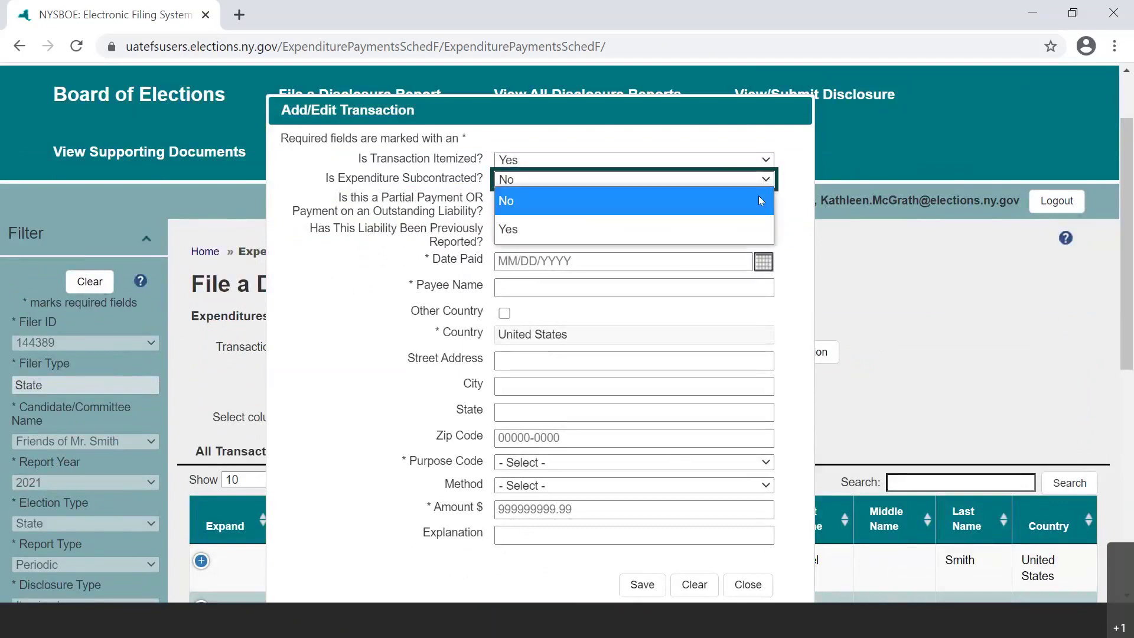
pyautogui.click(761, 201)
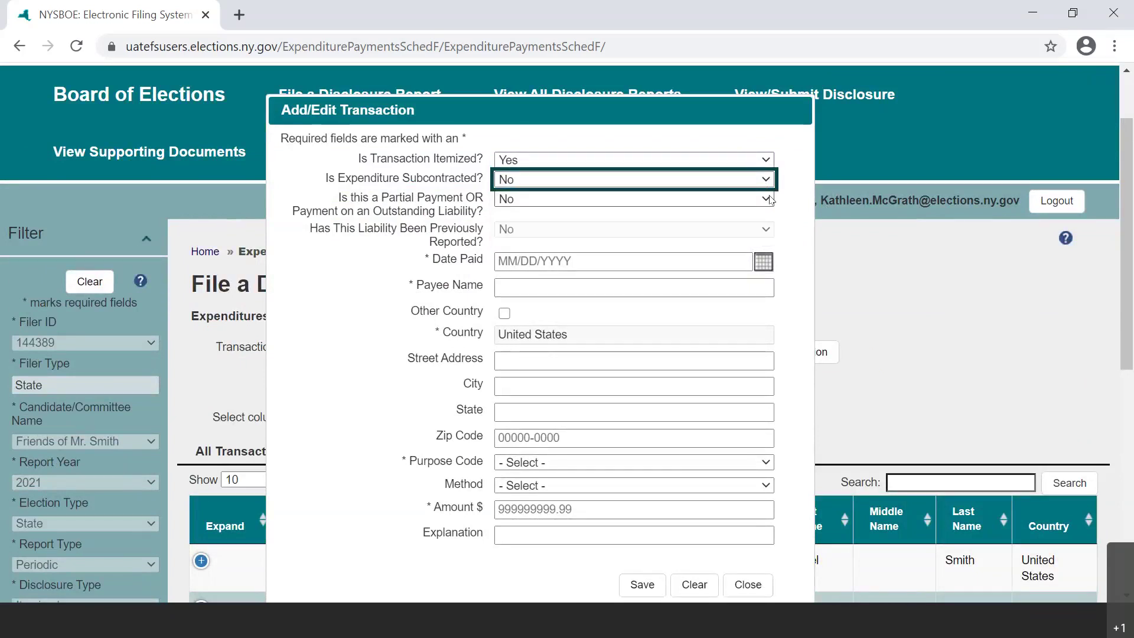
pyautogui.click(769, 199)
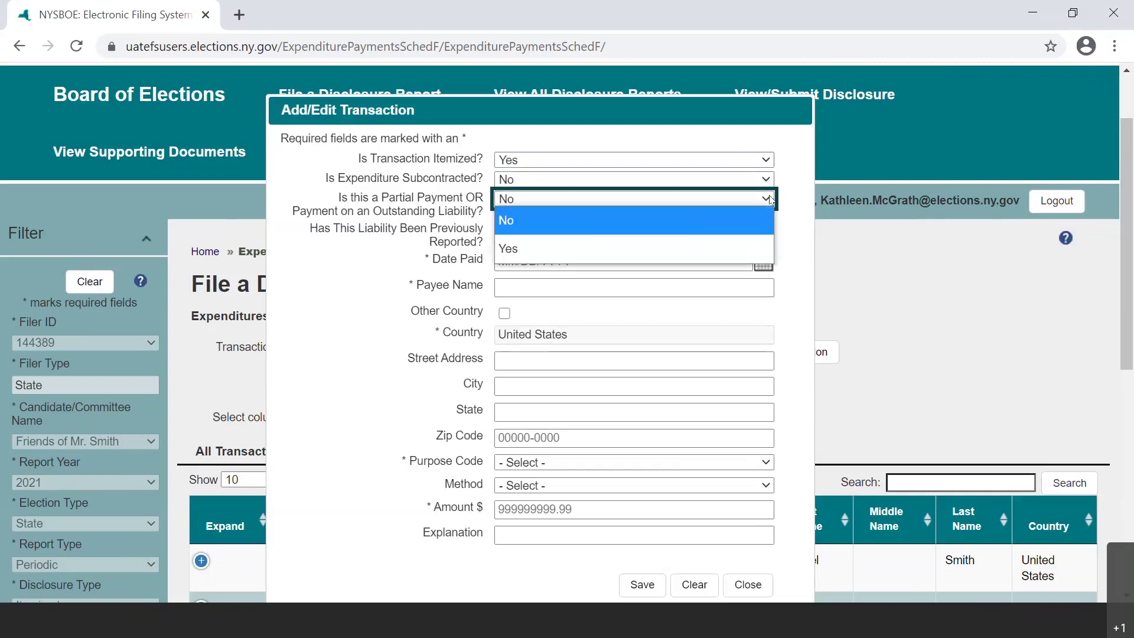
pyautogui.click(745, 221)
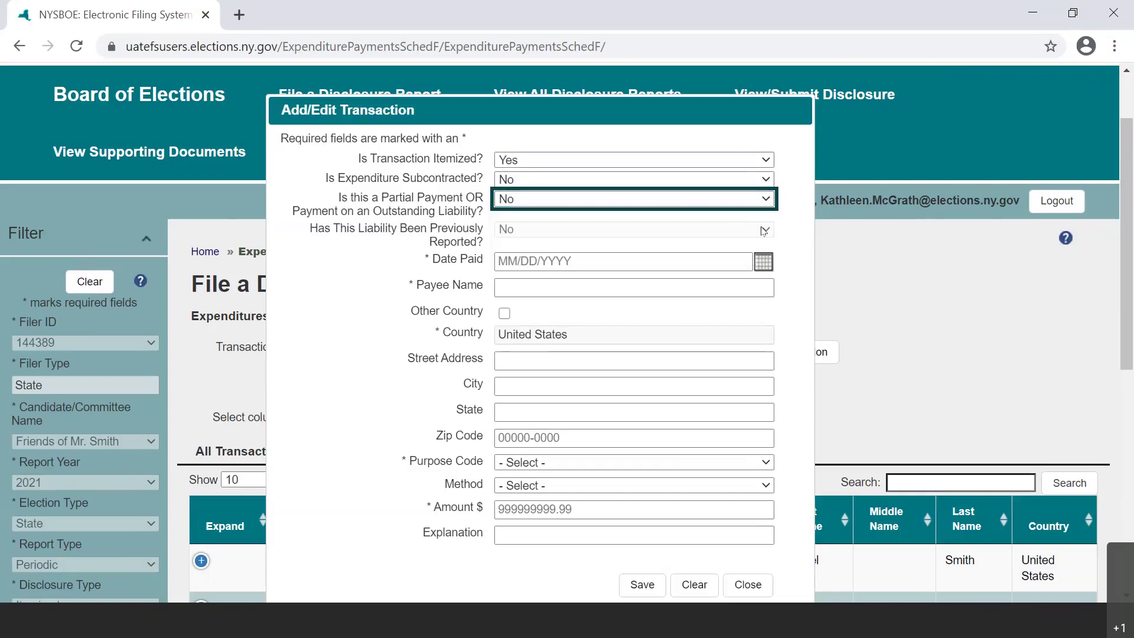
pyautogui.press('Tab')
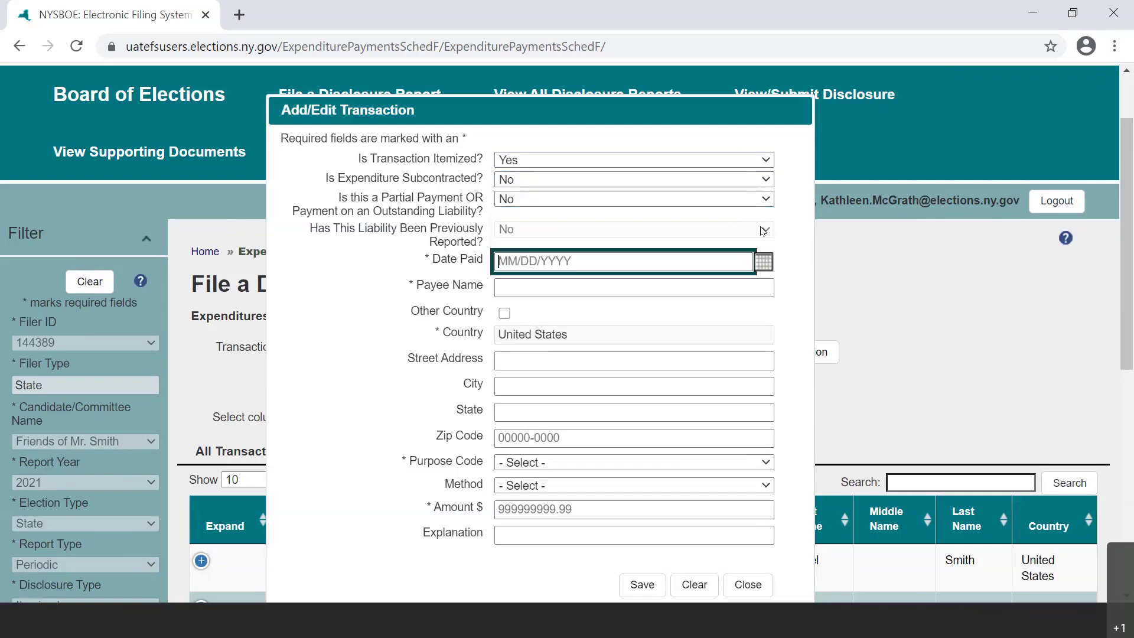
# Step: Enter date paid 01/27/2021, payee American Express and purpose code Credit Card Payment
pyautogui.write('01/27/2021')
pyautogui.press('Tab')
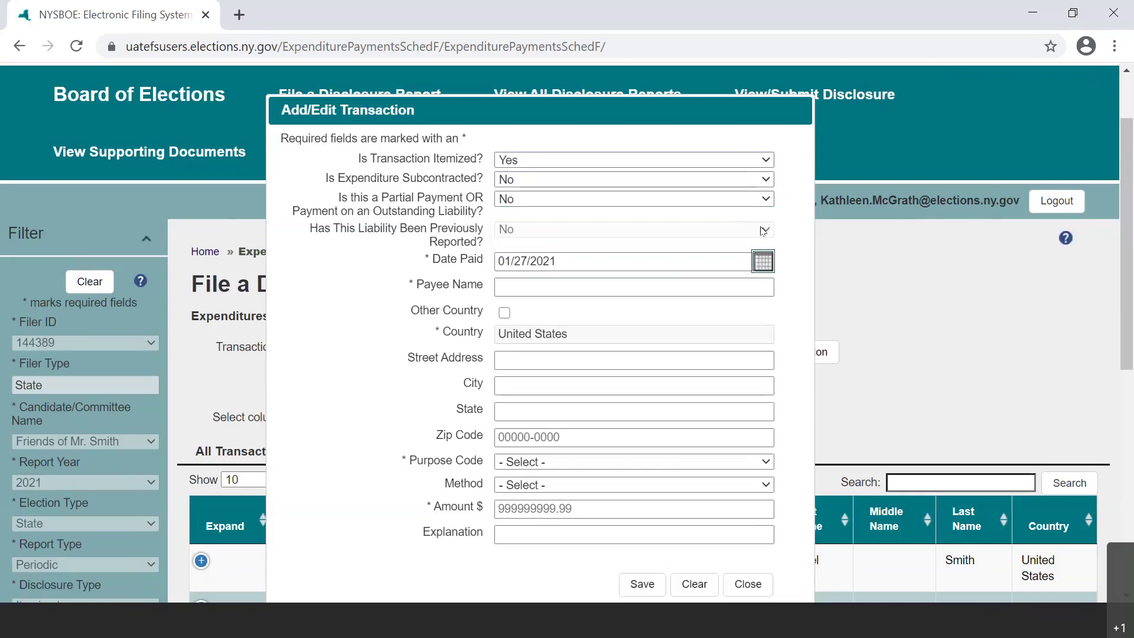
pyautogui.press('Tab')
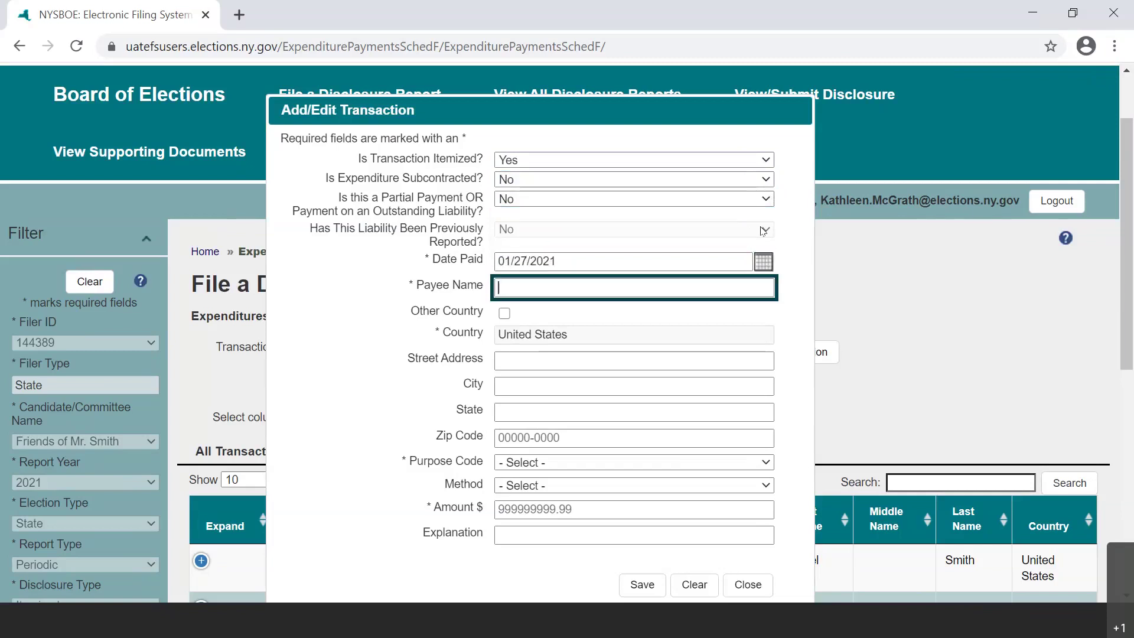
pyautogui.write('Amer')
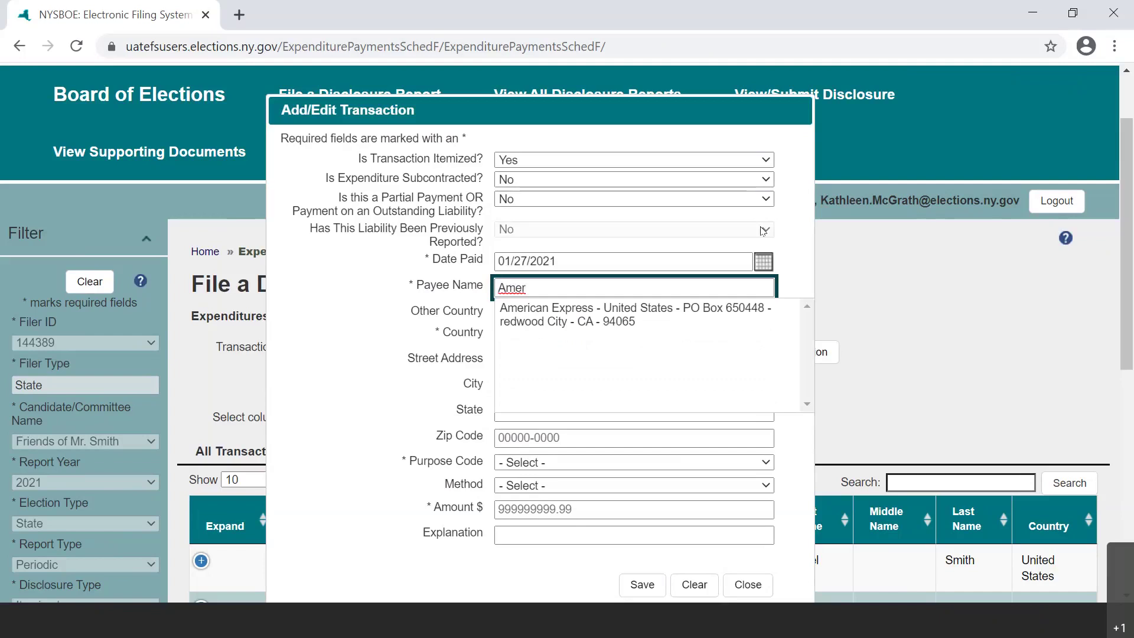
pyautogui.press('Down')
pyautogui.press('Return')
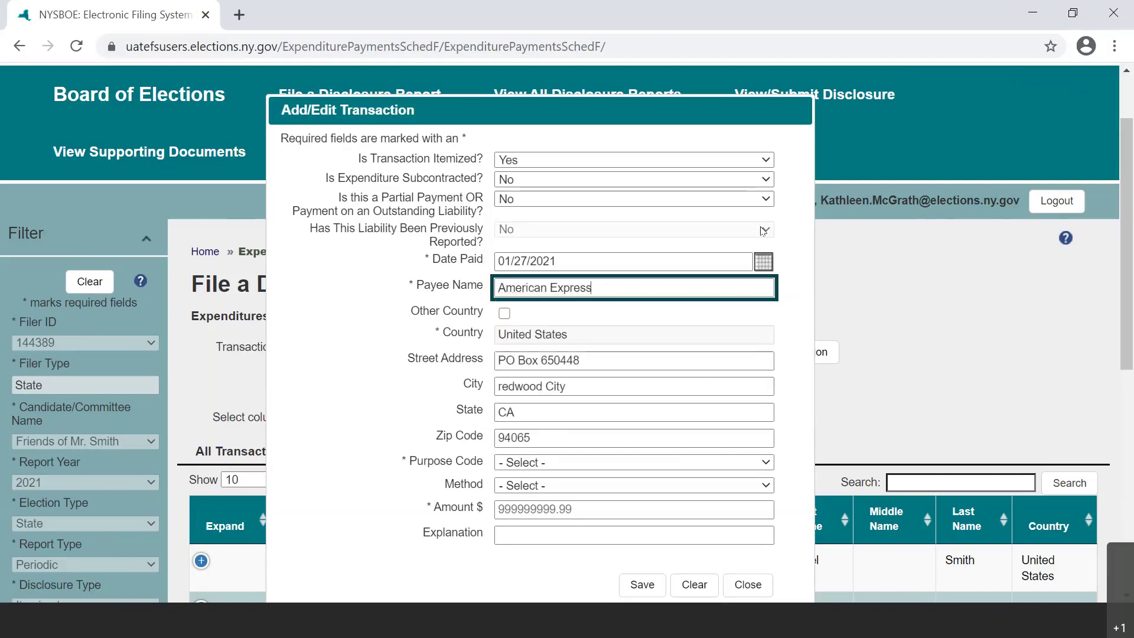
pyautogui.click(766, 463)
pyautogui.scroll(-1, 683, 260)
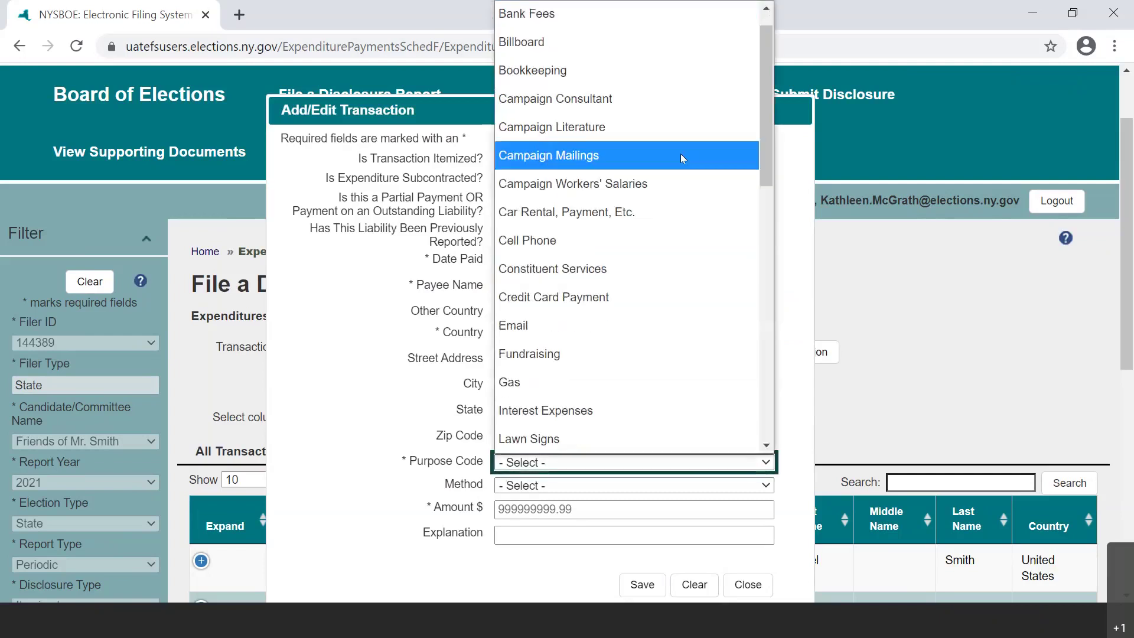
pyautogui.click(630, 308)
# Step: Set payment method Check with check number 316, amount 756.79, and save the transaction
pyautogui.press('Tab')
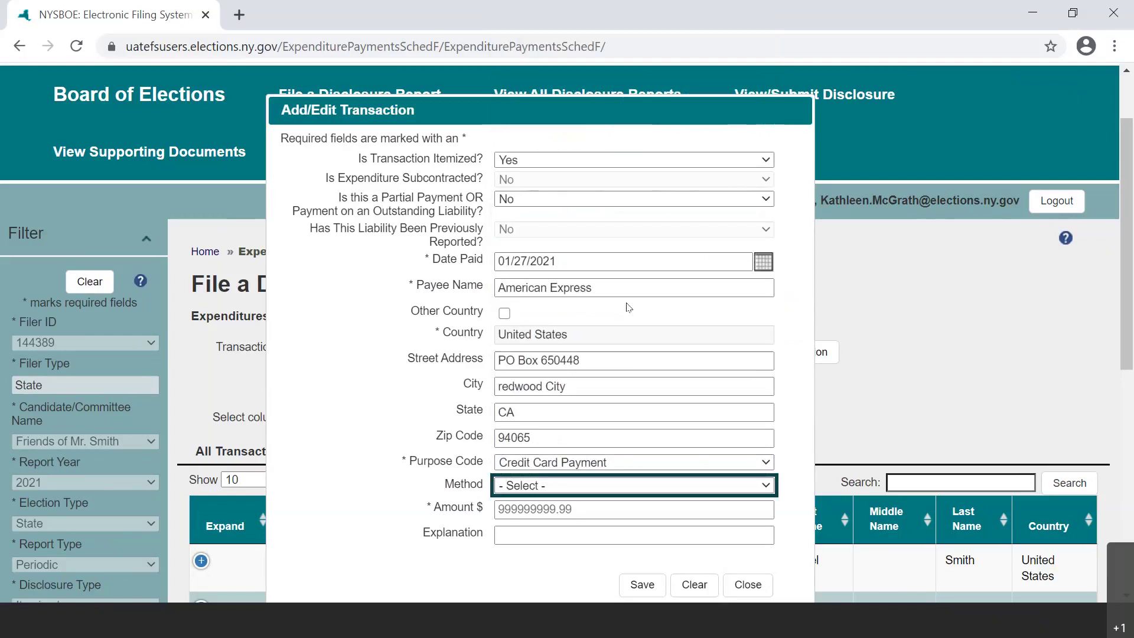
pyautogui.press('Down')
pyautogui.press('Tab')
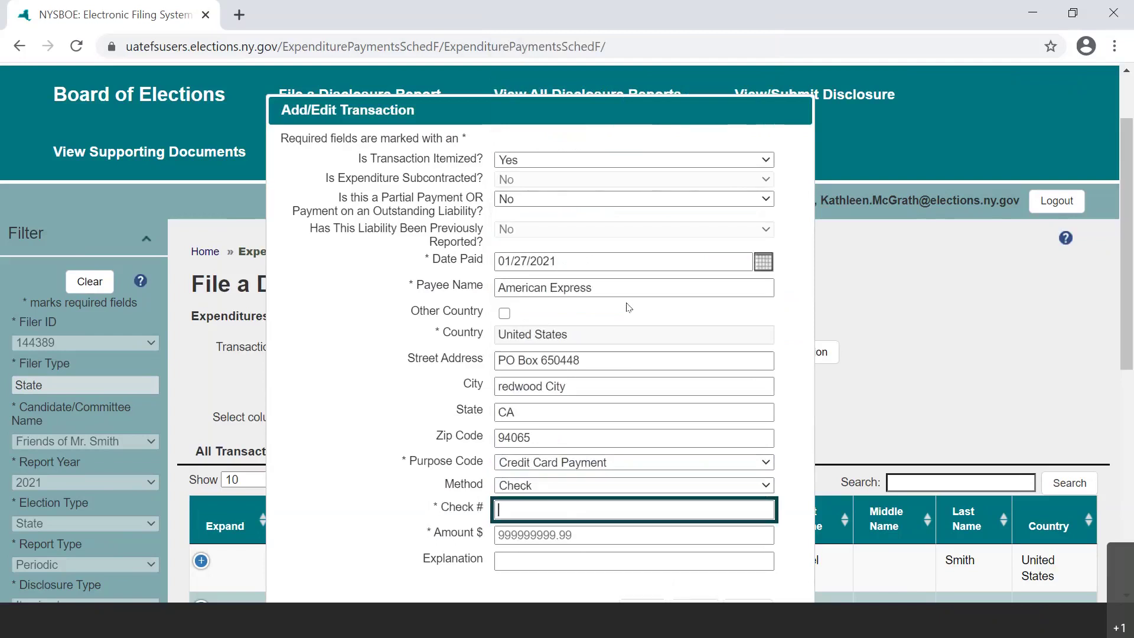
pyautogui.write('316')
pyautogui.press('Tab')
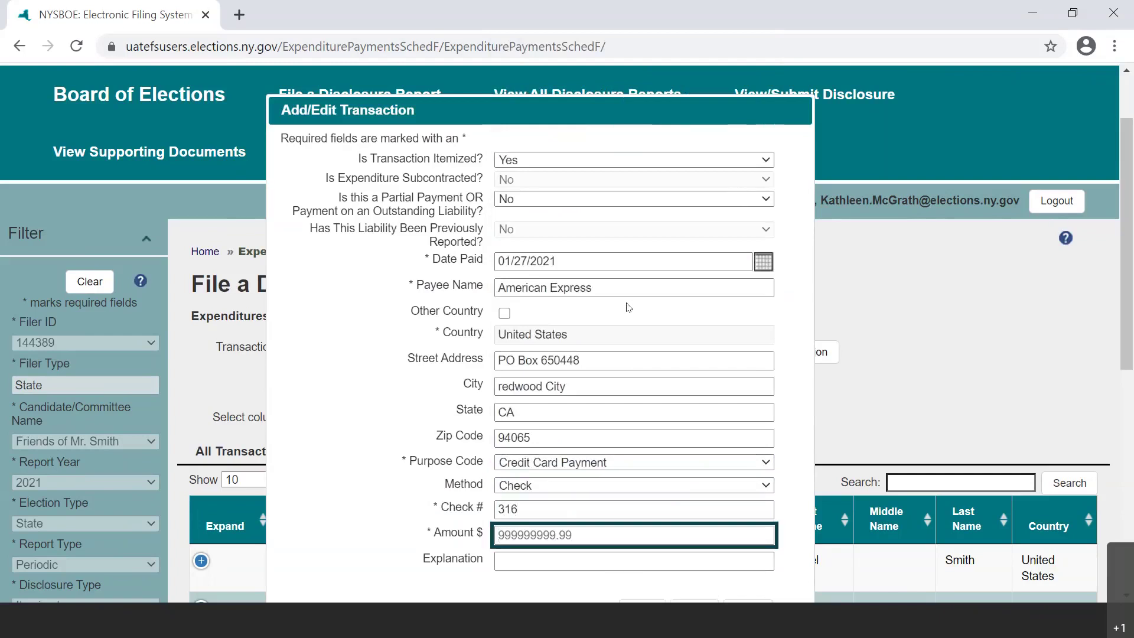
pyautogui.write('756.79')
pyautogui.press('Tab')
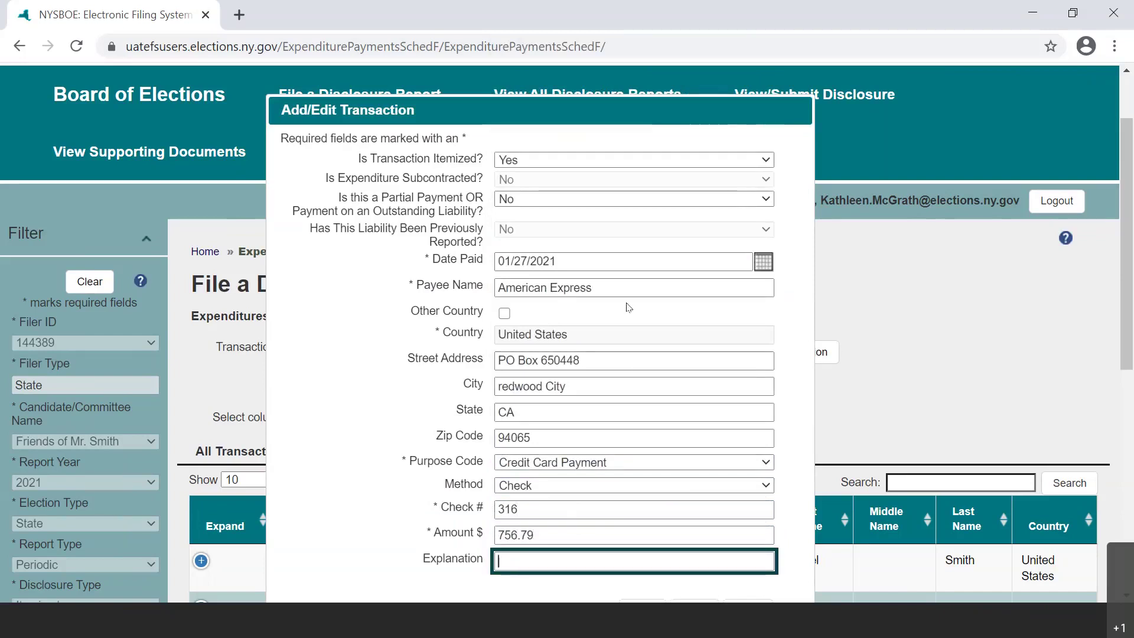
pyautogui.scroll(-2, 628, 304)
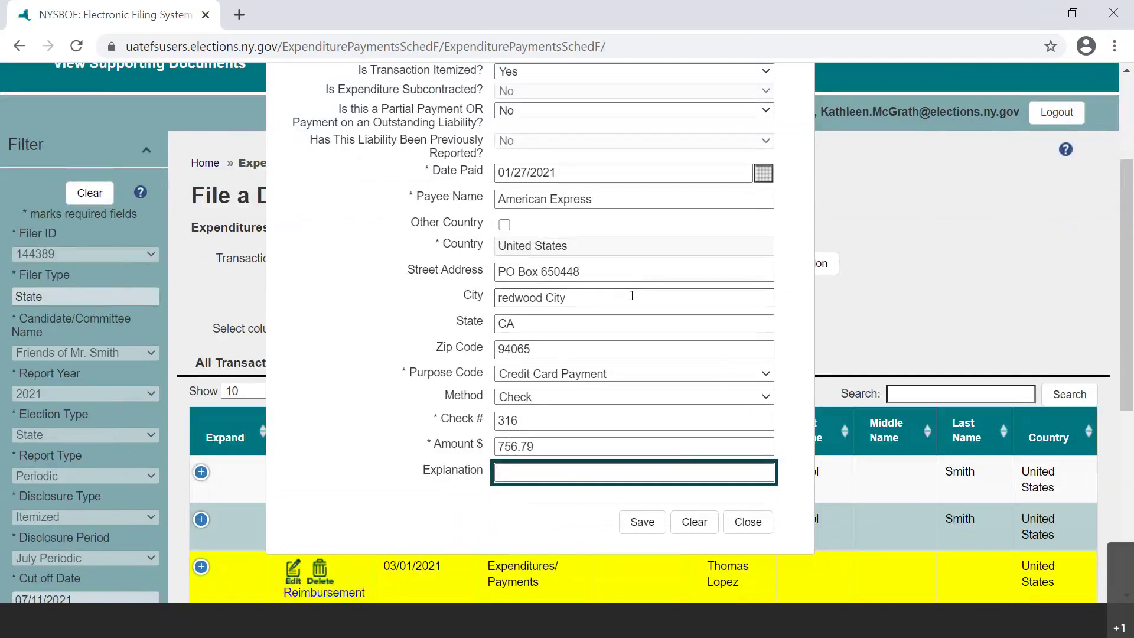
pyautogui.press('Tab')
pyautogui.press('Return')
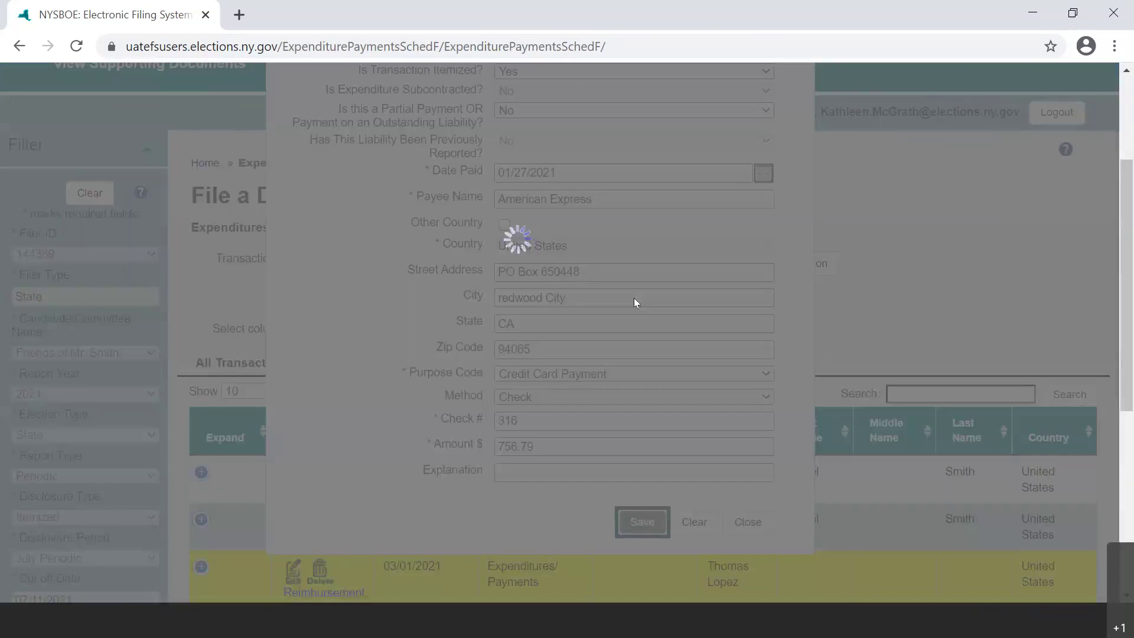
# Step: Scroll down to the American Express credit card itemization form once the save finishes
pyautogui.scroll(-1, 632, 292)
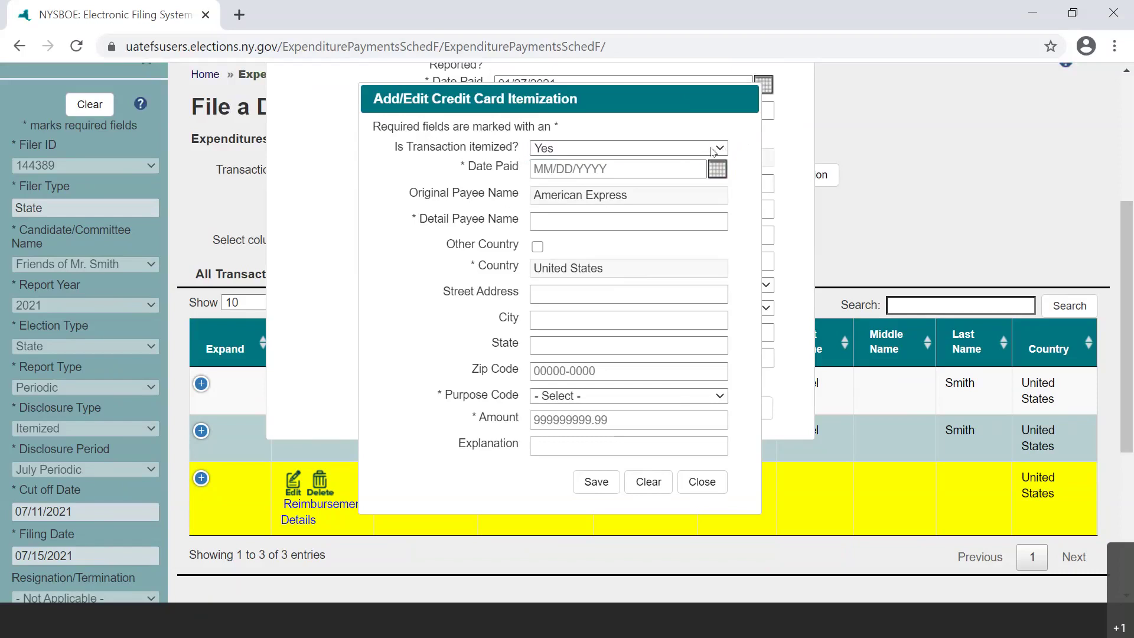
# Step: Mark the charge itemized, dated 01/20/2021, to US Postmaster with its Albany, NY address
pyautogui.click(708, 153)
pyautogui.click(681, 169)
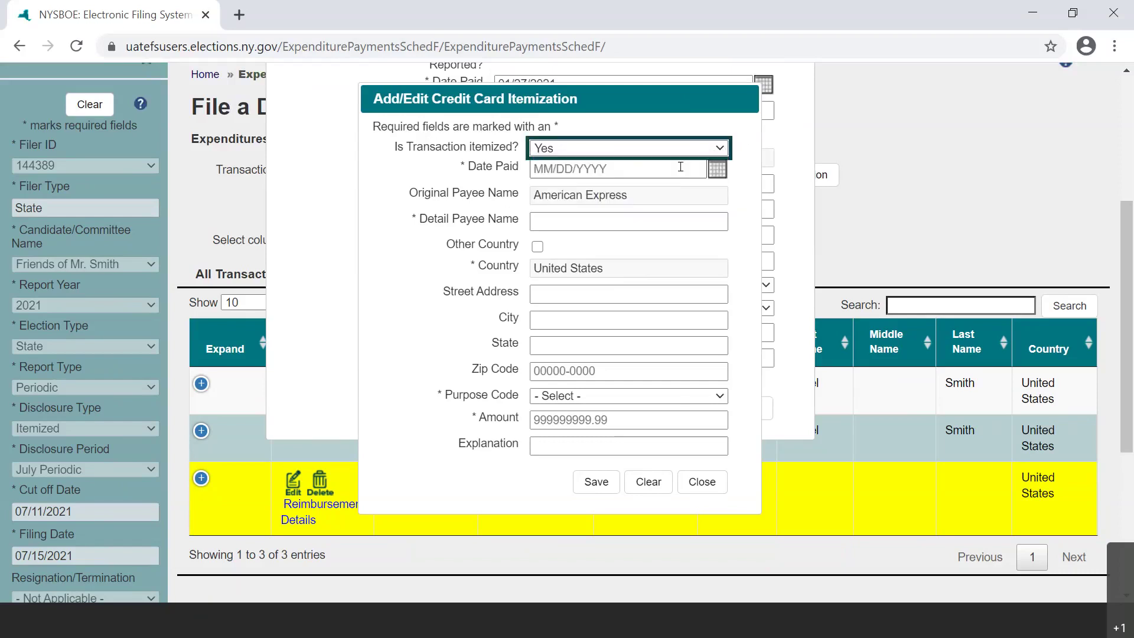
pyautogui.click(680, 168)
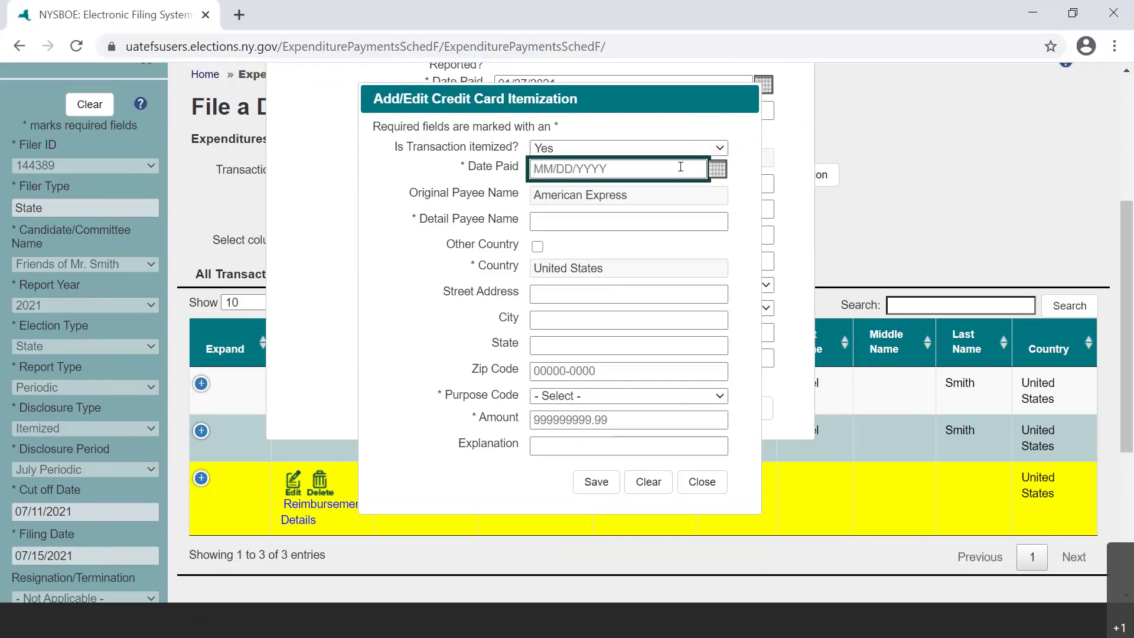
pyautogui.write('01/20/2021')
pyautogui.press('Tab')
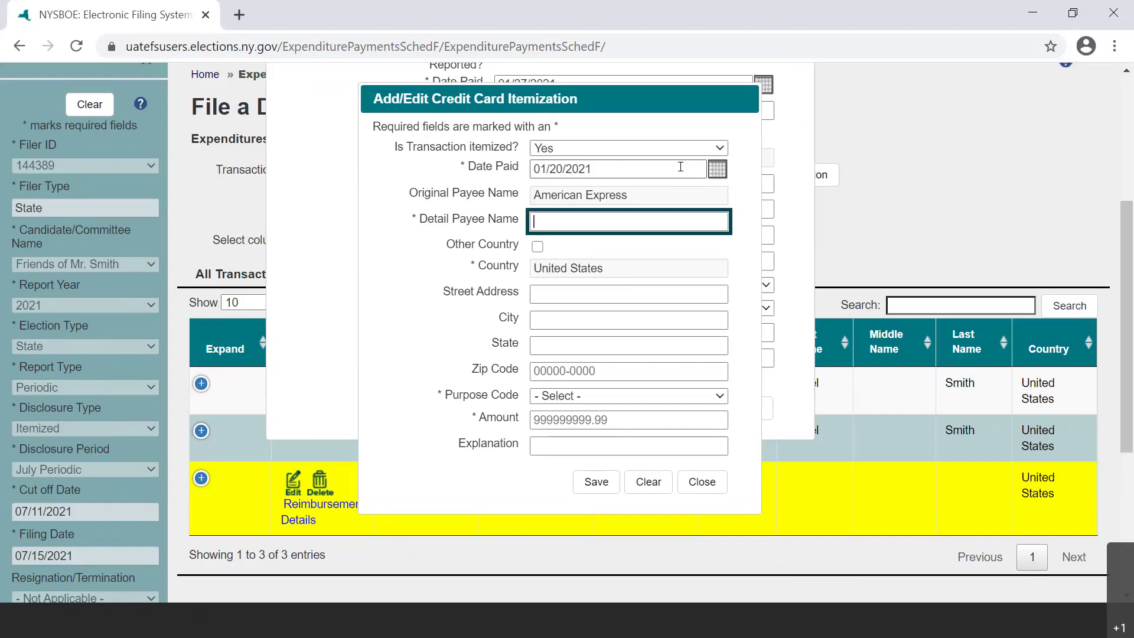
pyautogui.write('US')
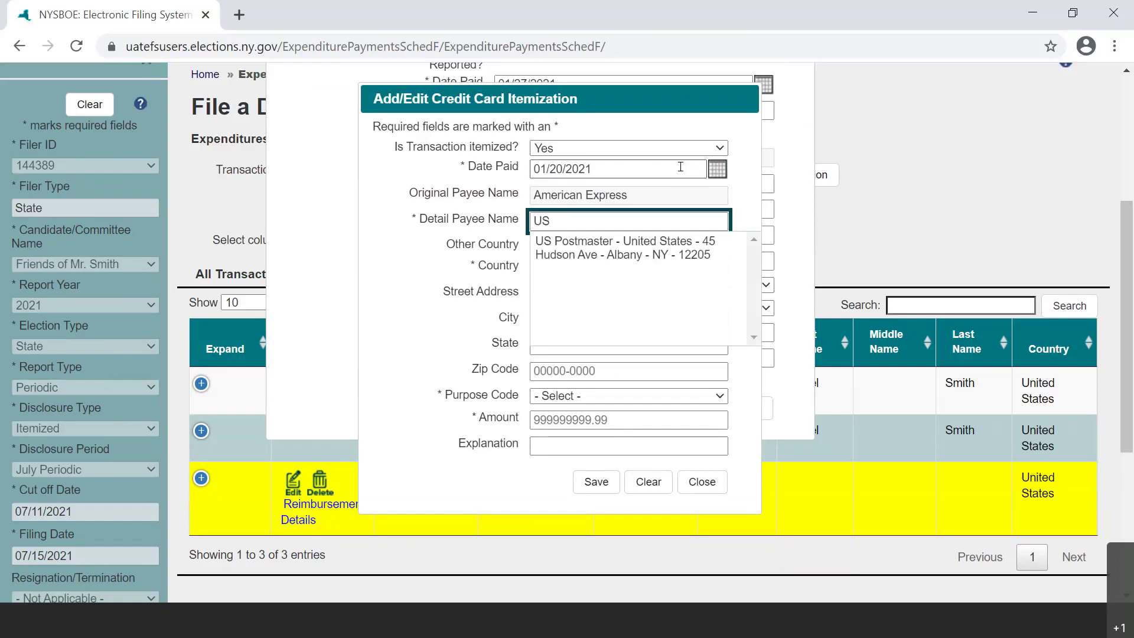
pyautogui.press('Down')
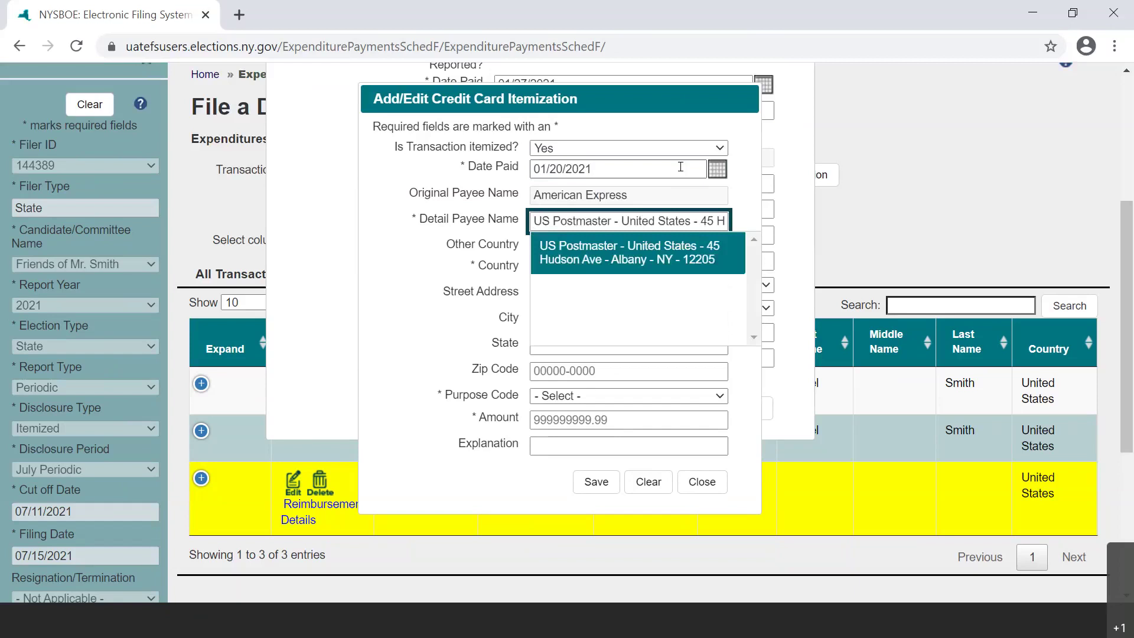
pyautogui.press('Return')
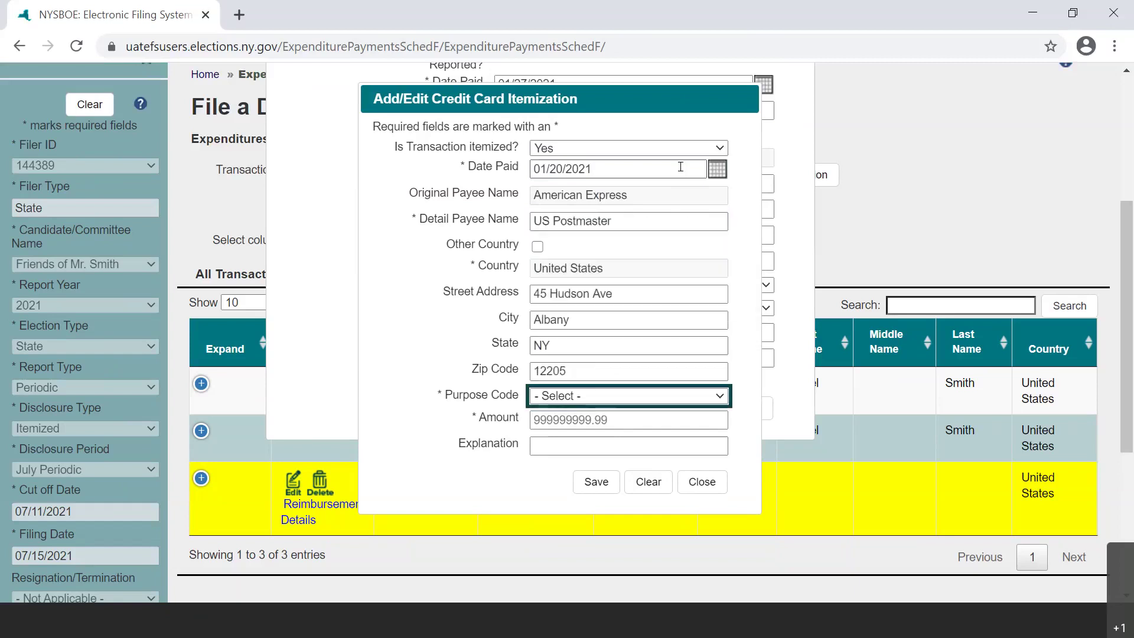
pyautogui.click(725, 408)
# Step: Save the US Postmaster charge with purpose code Postage and amount 140.00
pyautogui.scroll(-5, 634, 291)
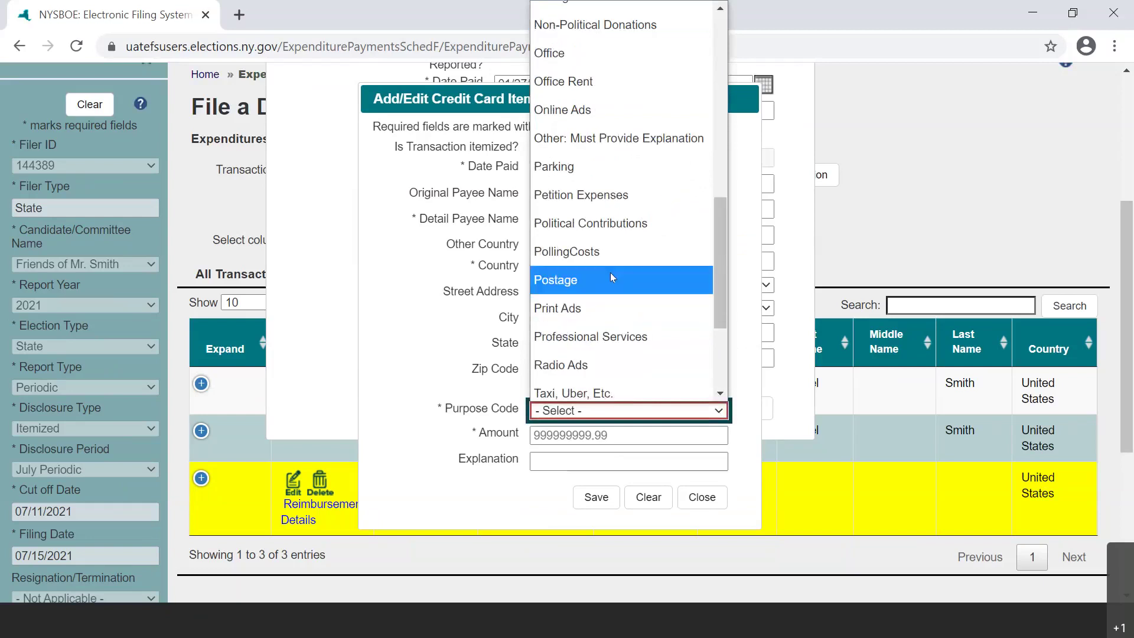
pyautogui.click(611, 277)
pyautogui.press('Tab')
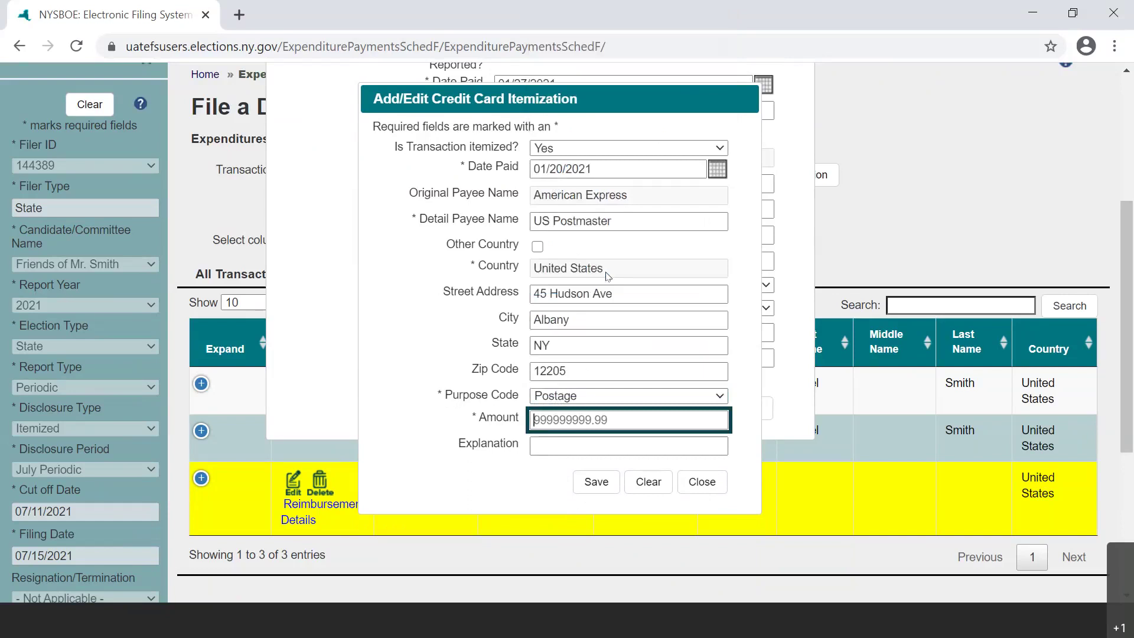
pyautogui.write('140.00')
pyautogui.press('Tab')
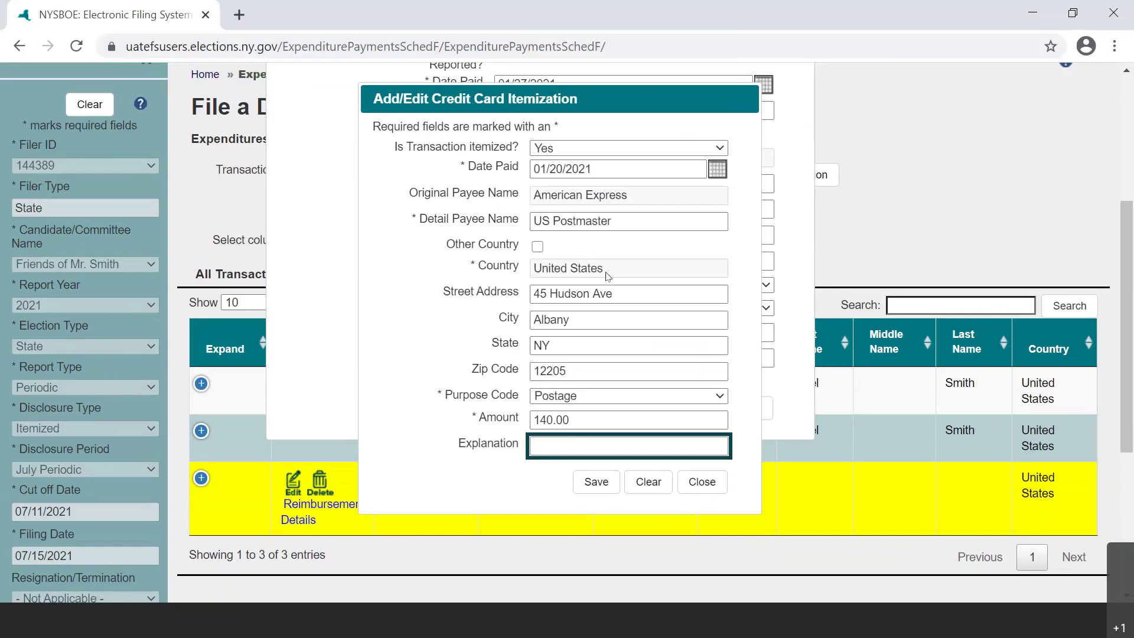
pyautogui.press('Tab')
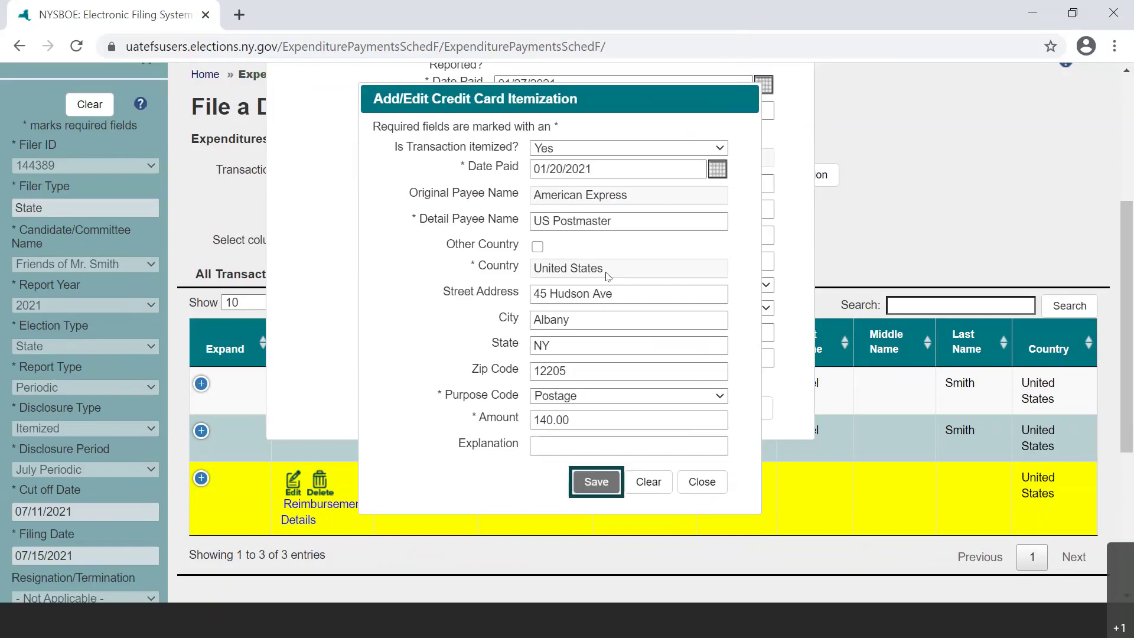
pyautogui.press('Return')
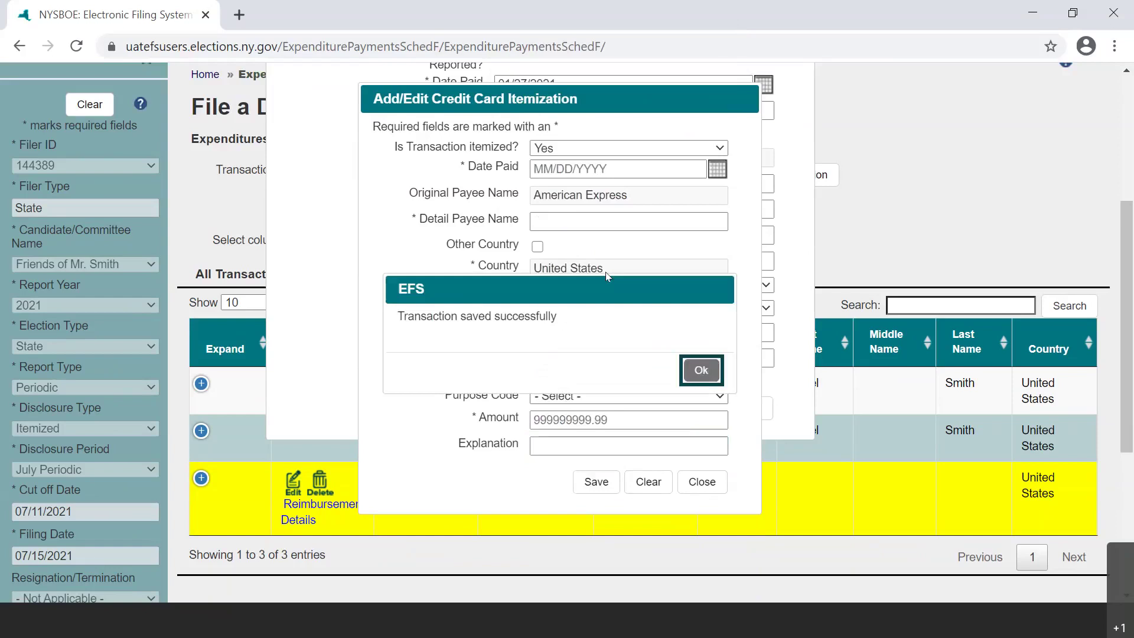
# Step: Dismiss the confirmation and enter date paid 01/25/2021 with Staples as the detail payee
pyautogui.press('Return')
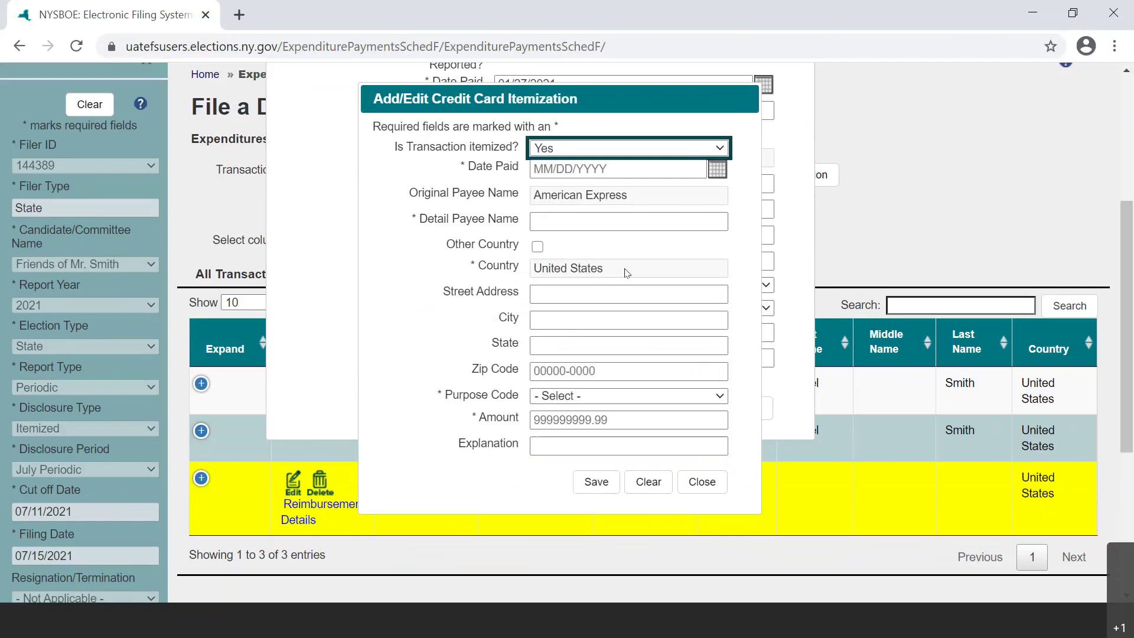
pyautogui.press('Tab')
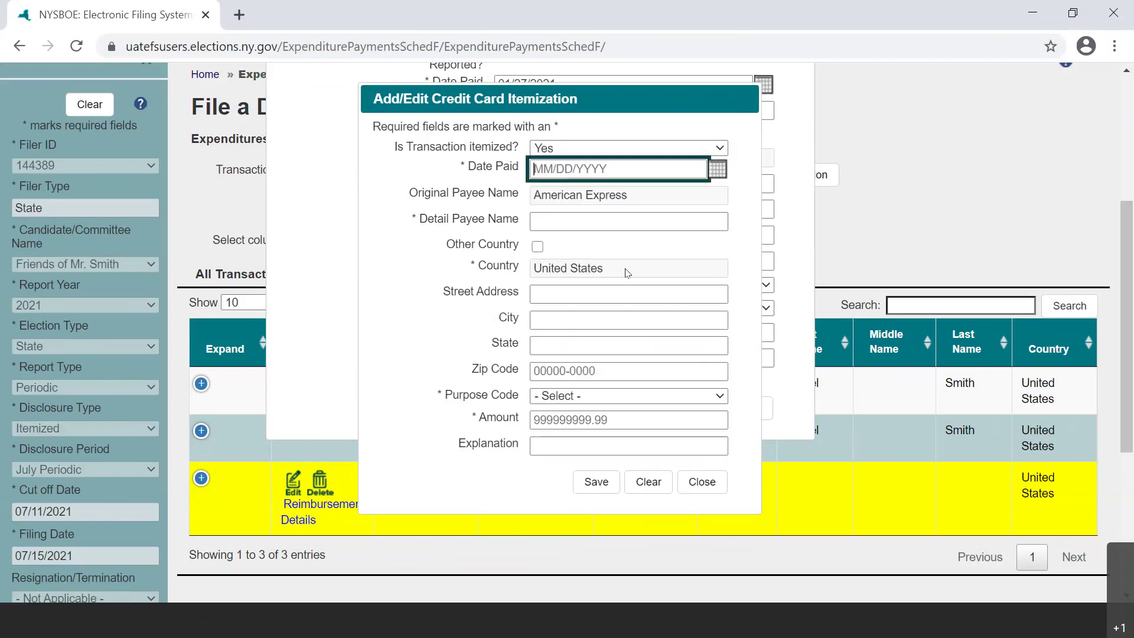
pyautogui.write('01/25/2021')
pyautogui.press('Tab')
pyautogui.press('Tab')
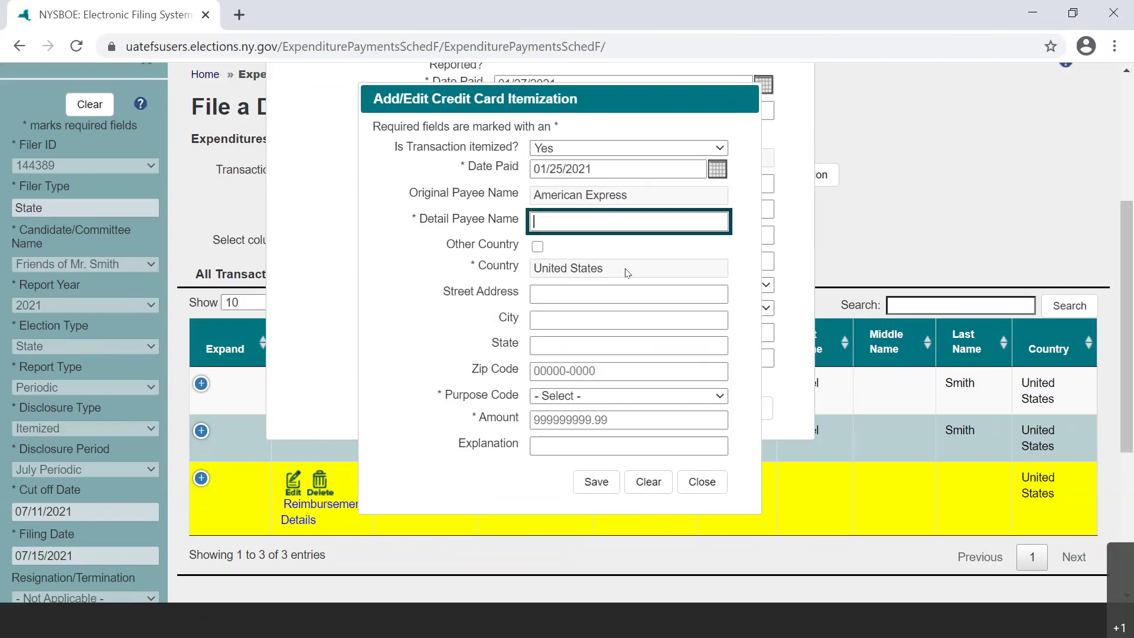
pyautogui.write('Sta')
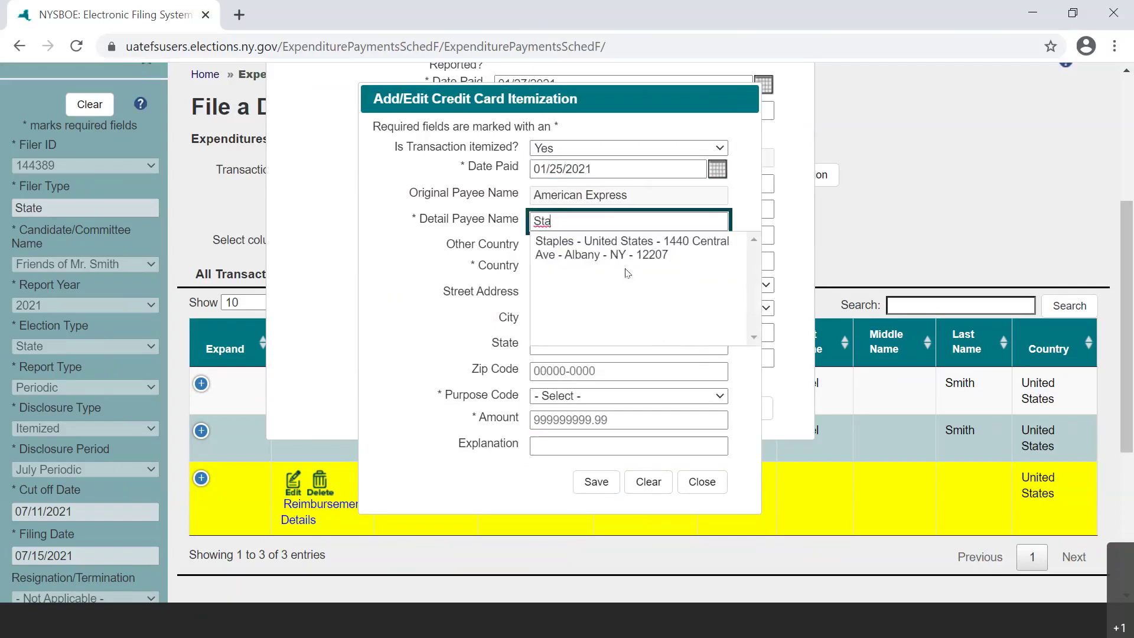
pyautogui.press('Down')
pyautogui.press('Return')
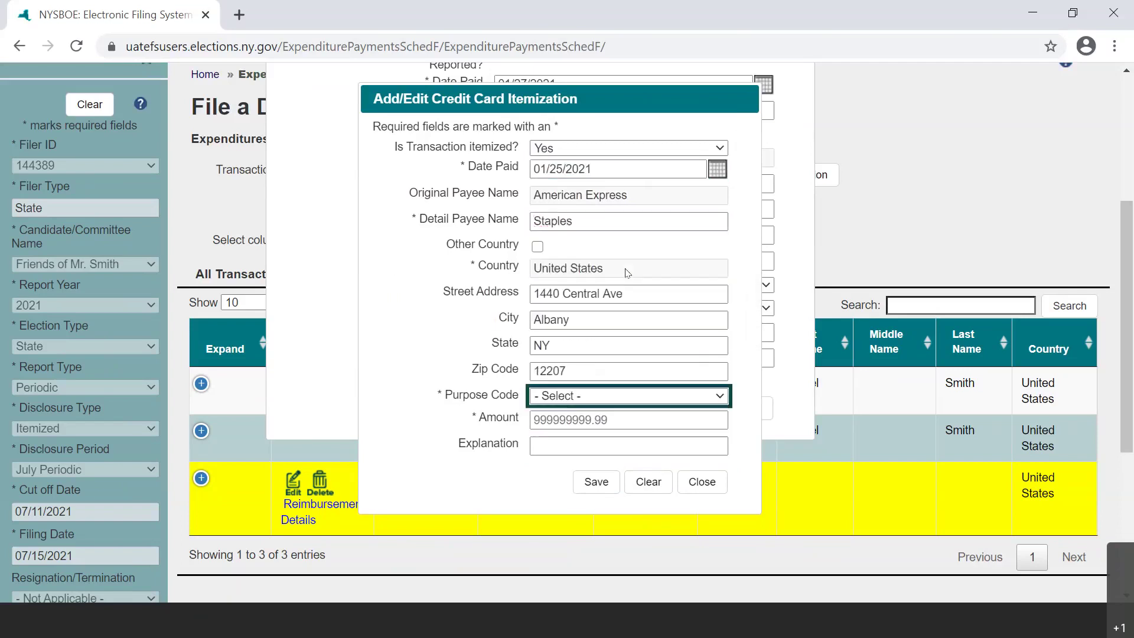
# Step: Set the Staples charge's purpose code to Office
pyautogui.click(728, 413)
pyautogui.click(726, 412)
pyautogui.scroll(-8, 662, 313)
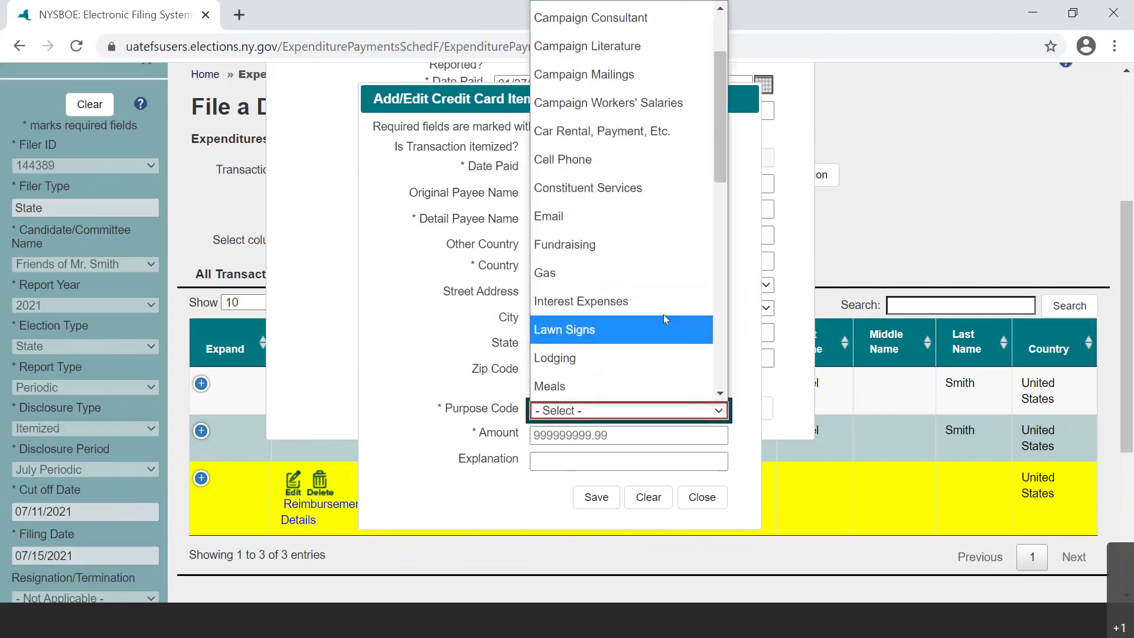
pyautogui.scroll(8, 593, 198)
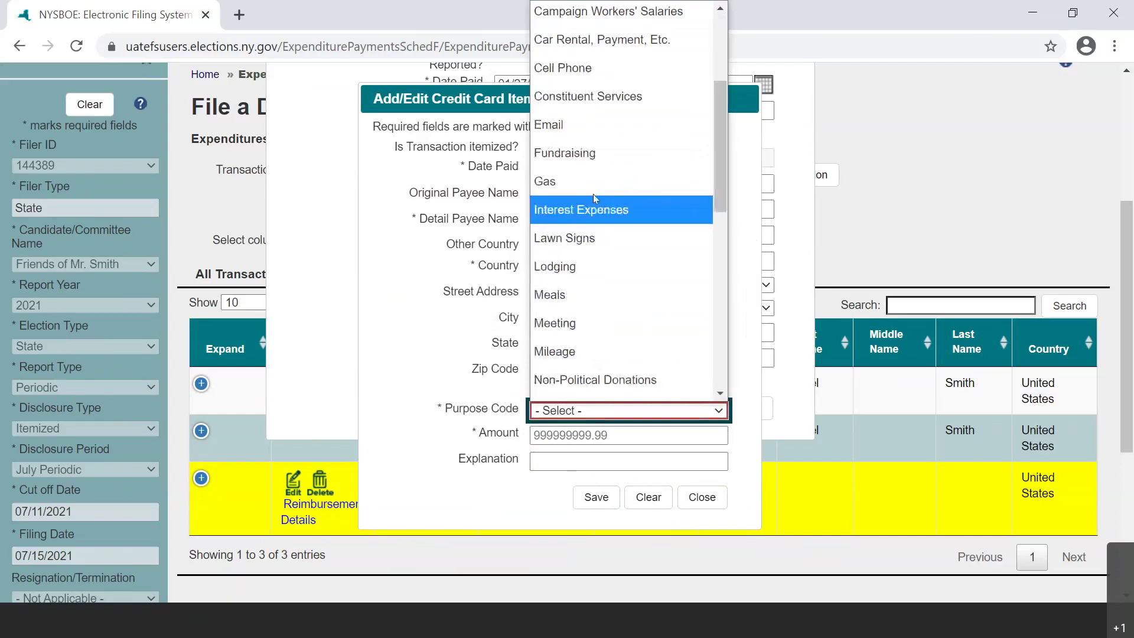
pyautogui.scroll(-9, 593, 194)
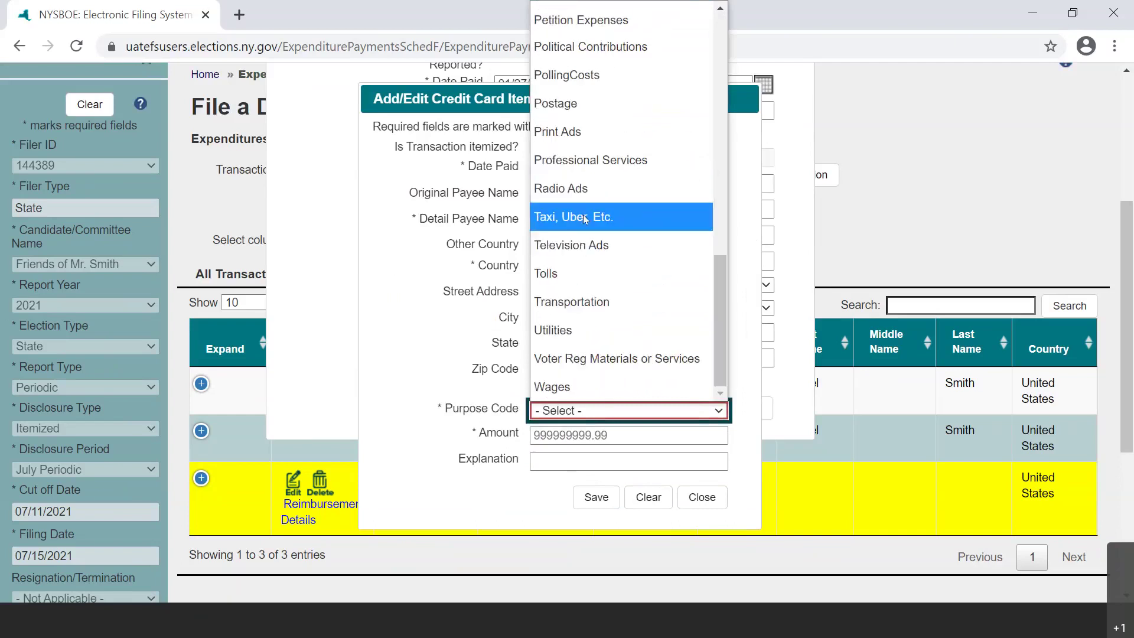
pyautogui.click(585, 103)
pyautogui.click(616, 398)
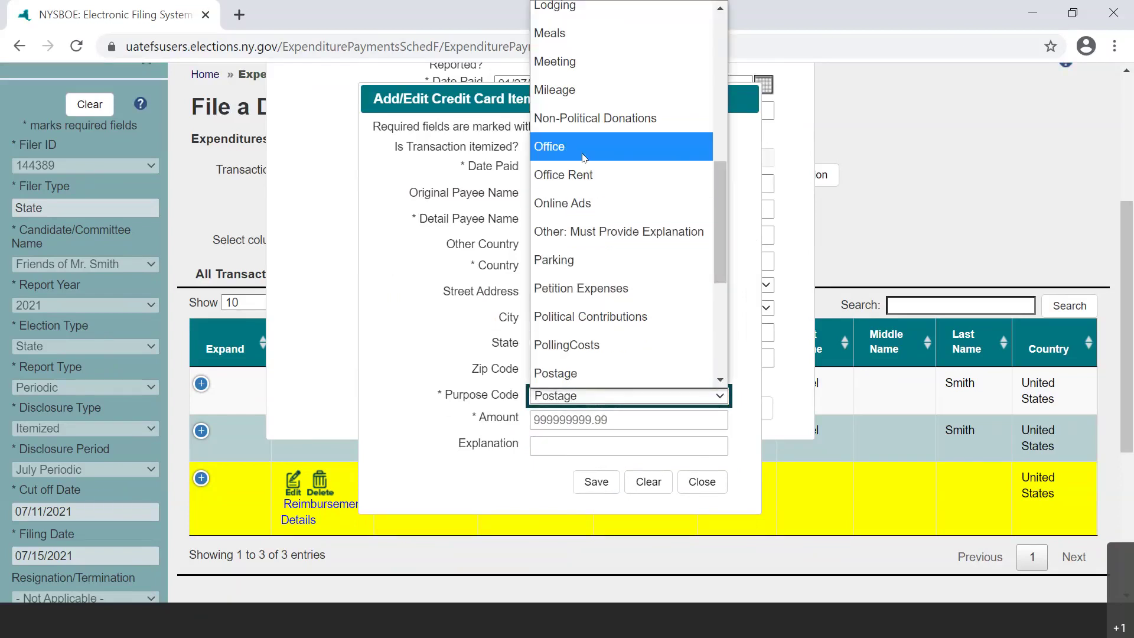
pyautogui.click(583, 149)
# Step: Enter amount 616.79 and save the Staples itemization
pyautogui.click(608, 417)
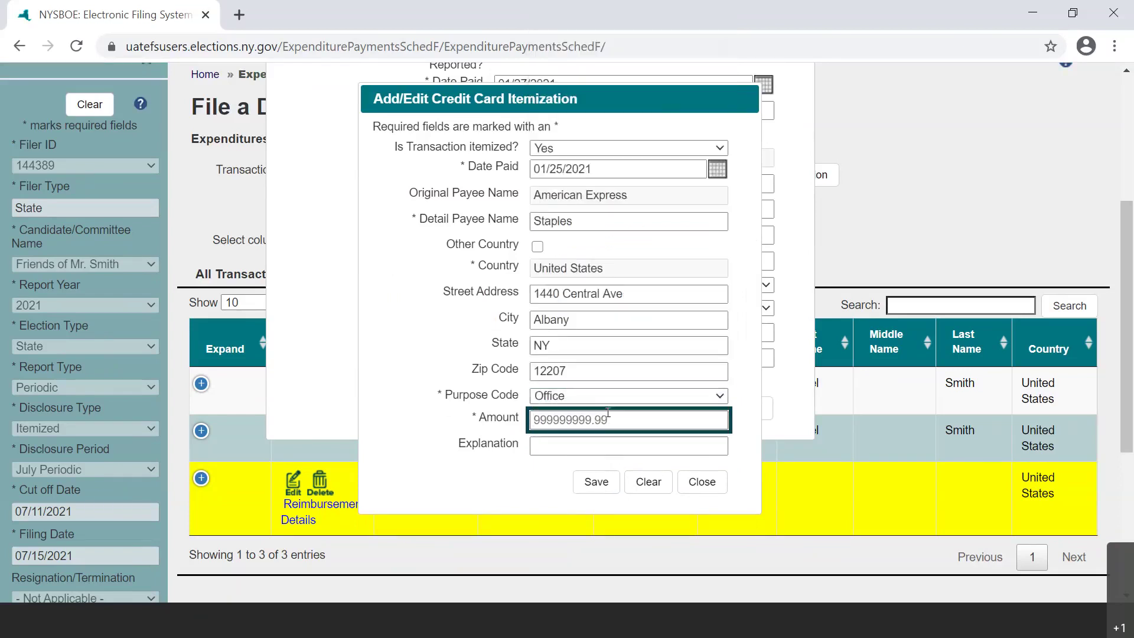
pyautogui.write('616.79')
pyautogui.press('Tab')
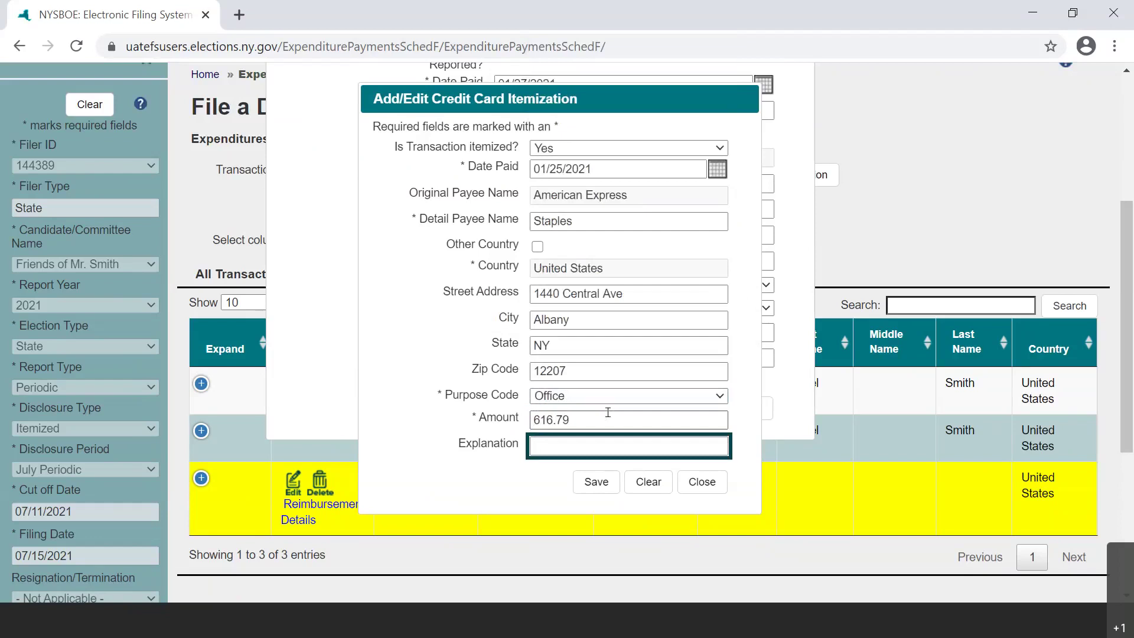
pyautogui.press('Tab')
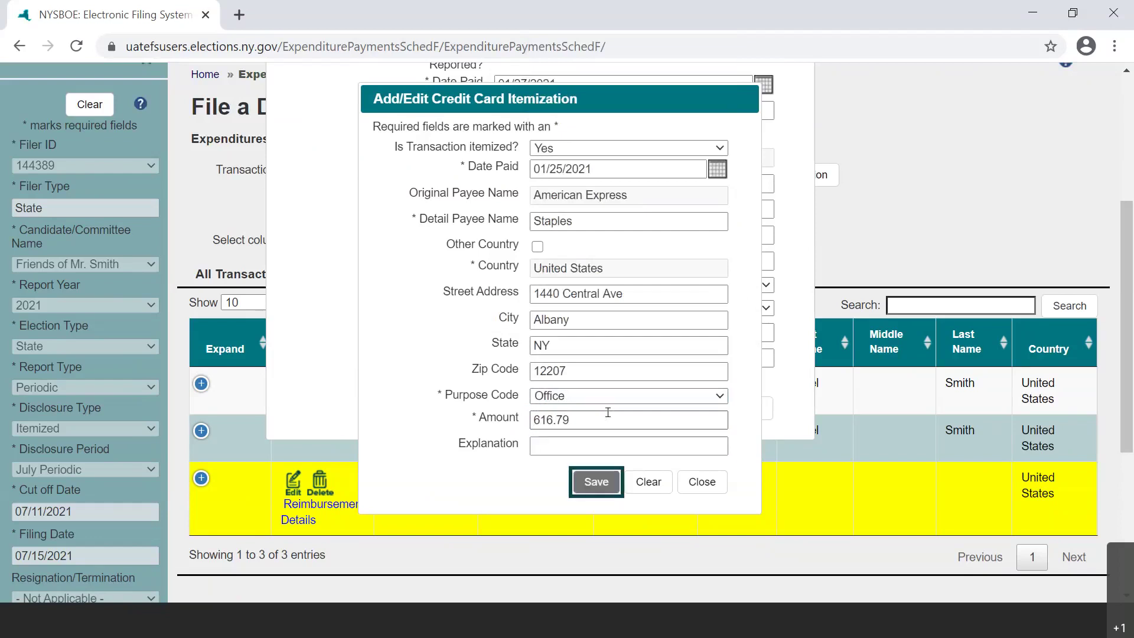
pyautogui.press('Return')
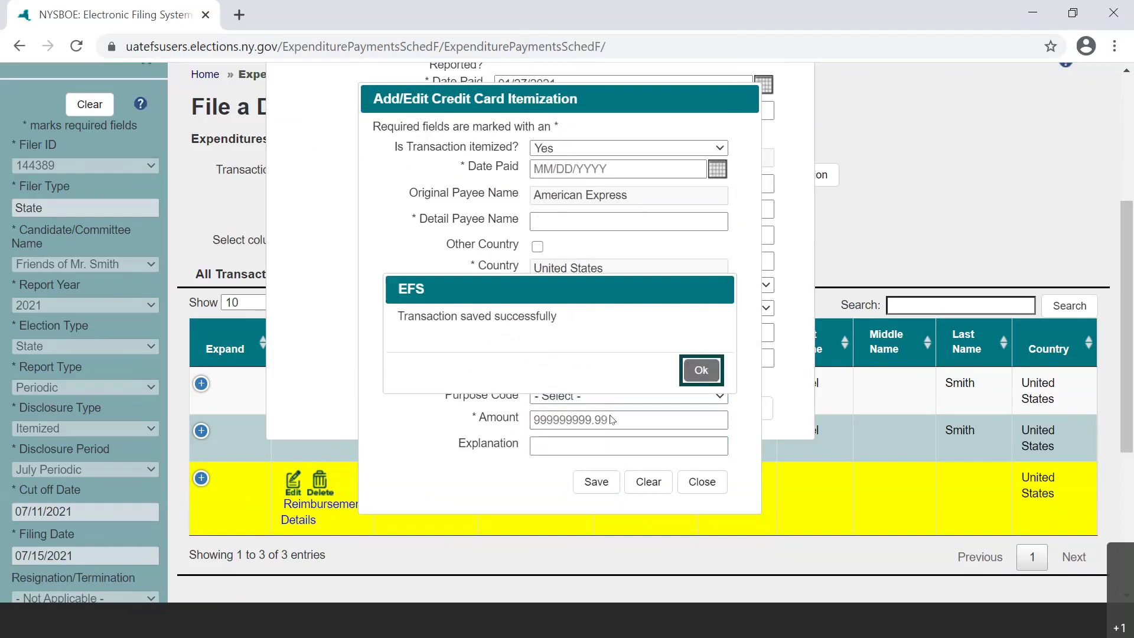
# Step: Dismiss the confirmation, close the transaction form, and open the American Express row's itemizations
pyautogui.press('Return')
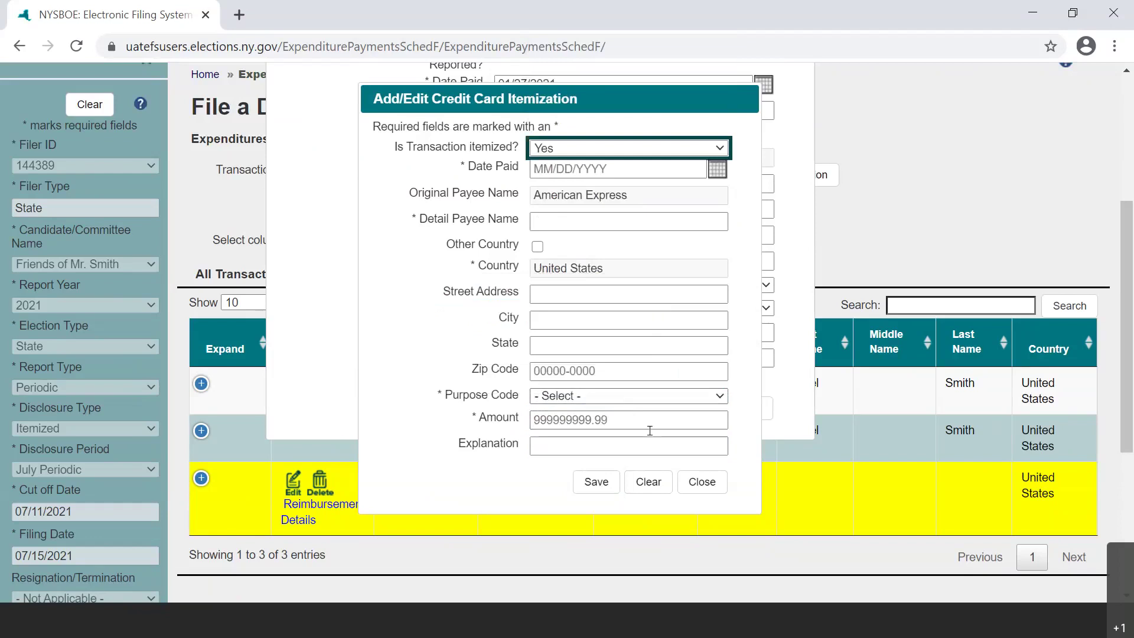
pyautogui.scroll(5, 705, 483)
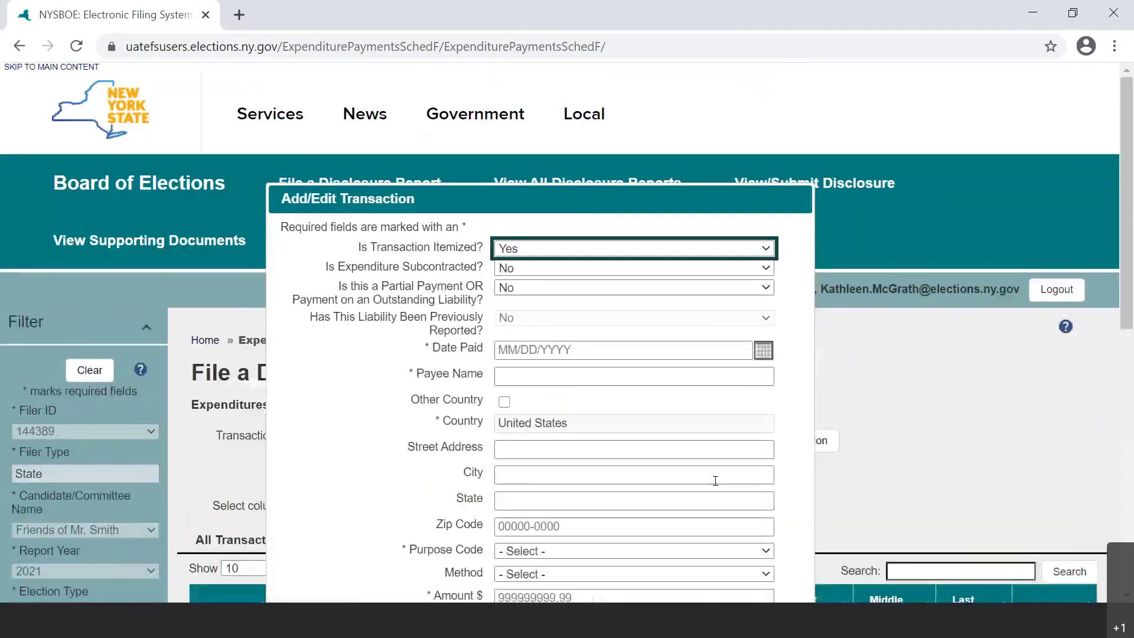
pyautogui.scroll(-2, 716, 480)
pyautogui.scroll(-2, 716, 481)
pyautogui.click(747, 496)
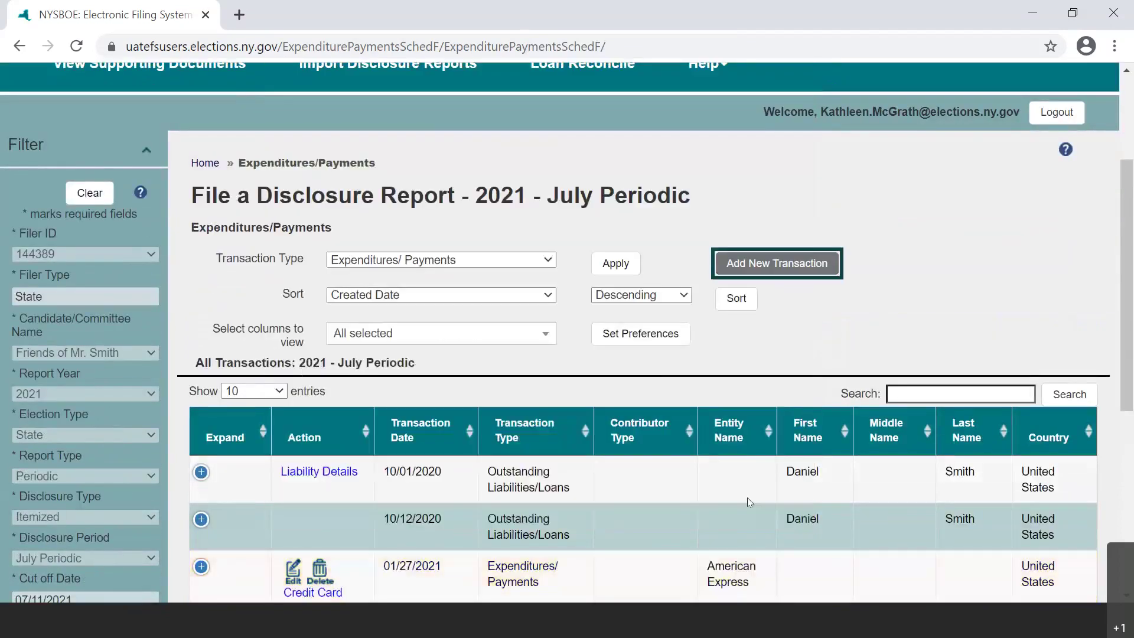
pyautogui.scroll(-3, 560, 481)
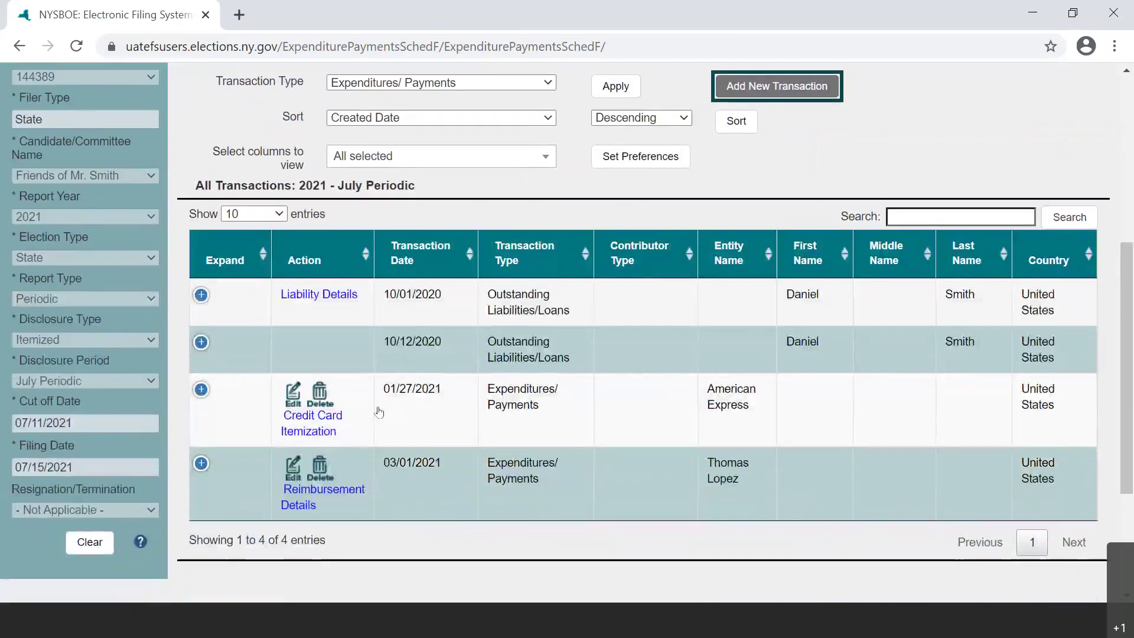
pyautogui.click(311, 433)
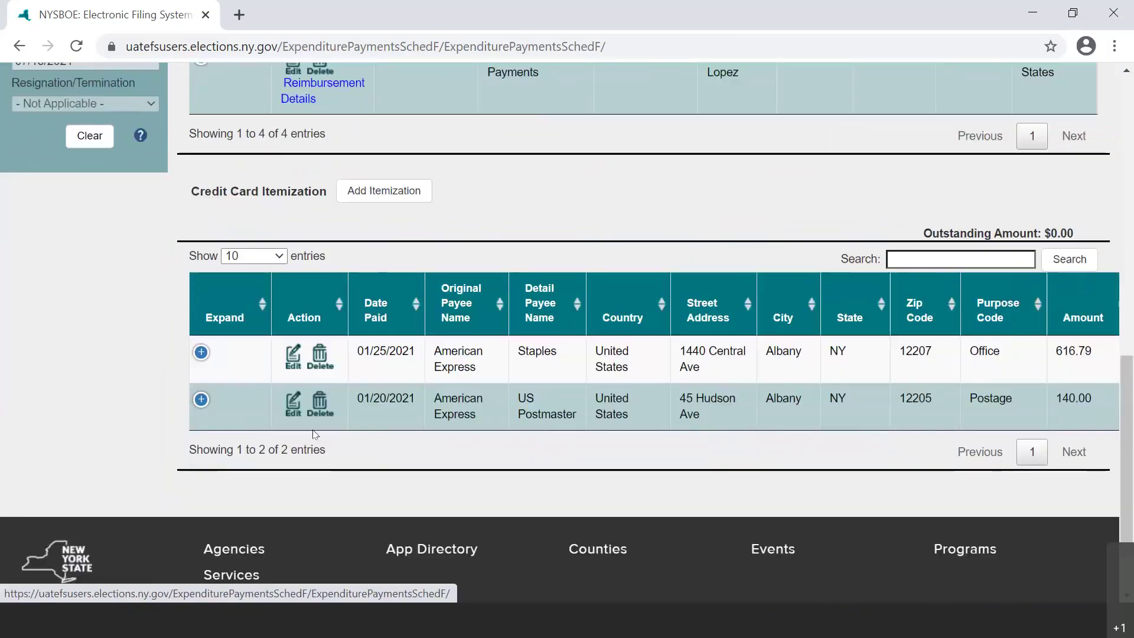